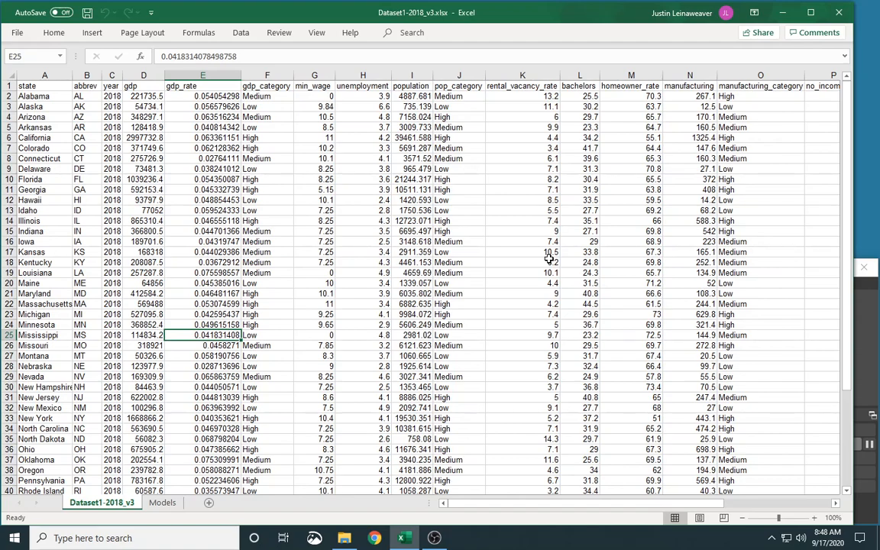
# Add a new worksheet and move it to sit after the Models sheet.
pyautogui.click(208, 504)
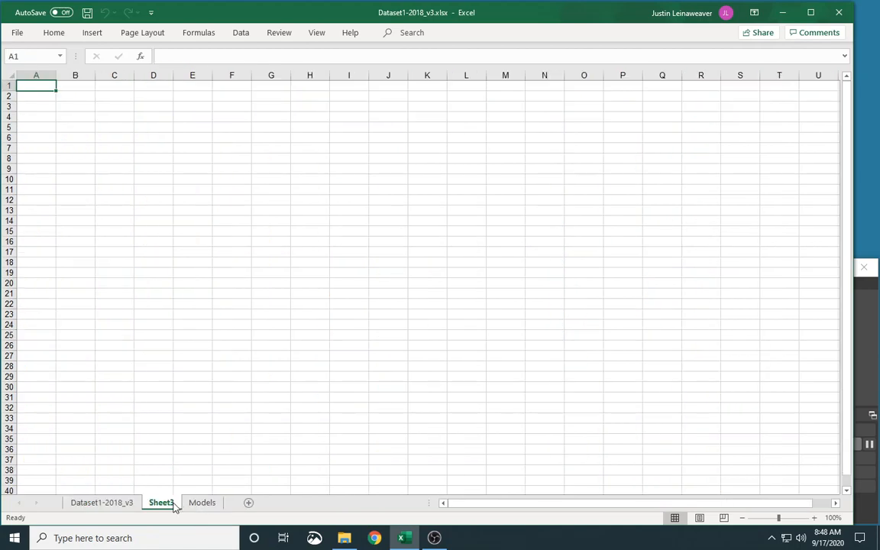
pyautogui.moveTo(167, 507); pyautogui.dragTo(225, 504)
# Copy the state, gdp and manufacturing columns from the Dataset1-2018_v3 sheet into the new sheet.
pyautogui.click(102, 502)
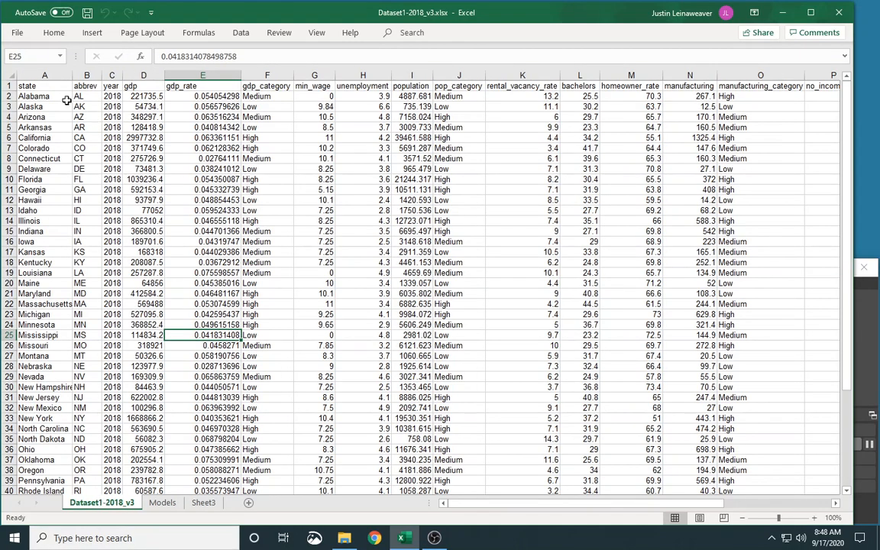
pyautogui.click(45, 74)
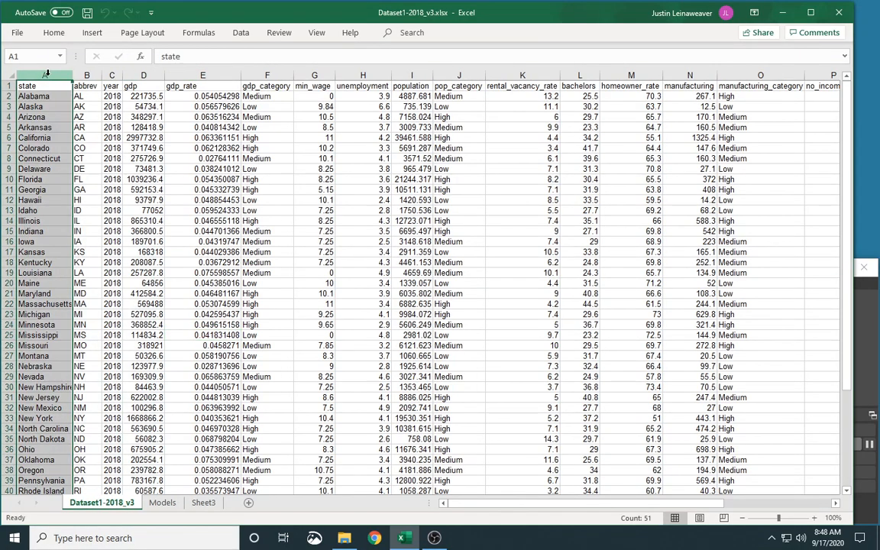
pyautogui.keyDown('ctrl'); pyautogui.click(139, 74); pyautogui.keyUp('ctrl')
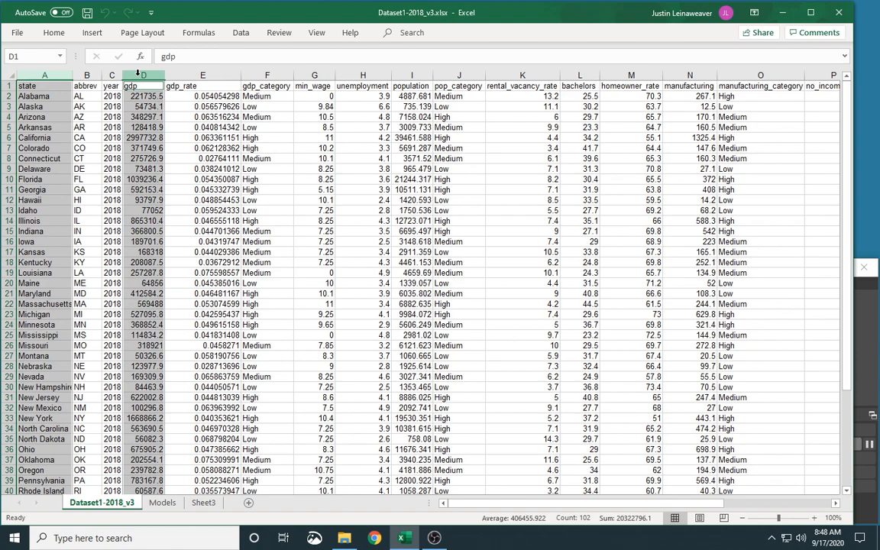
pyautogui.keyDown('ctrl'); pyautogui.click(687, 75); pyautogui.keyUp('ctrl')
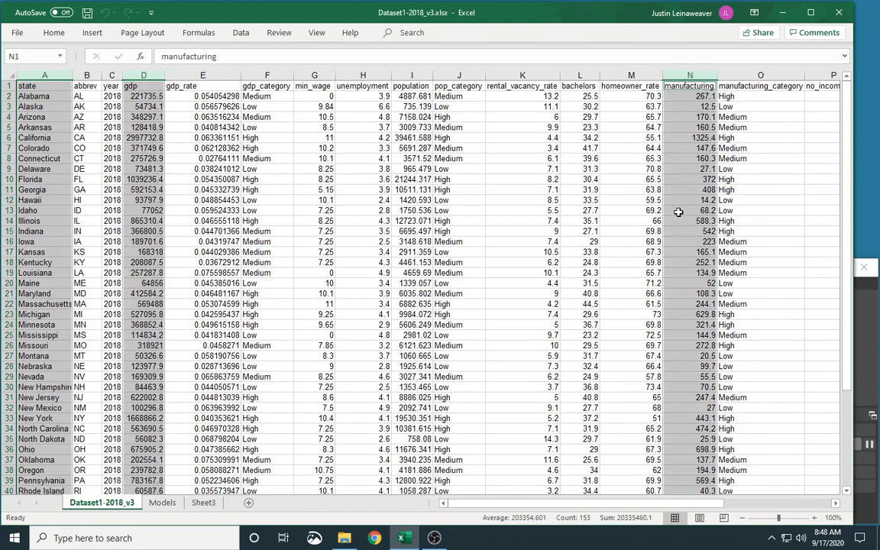
pyautogui.hotkey('ctrl', 'c')
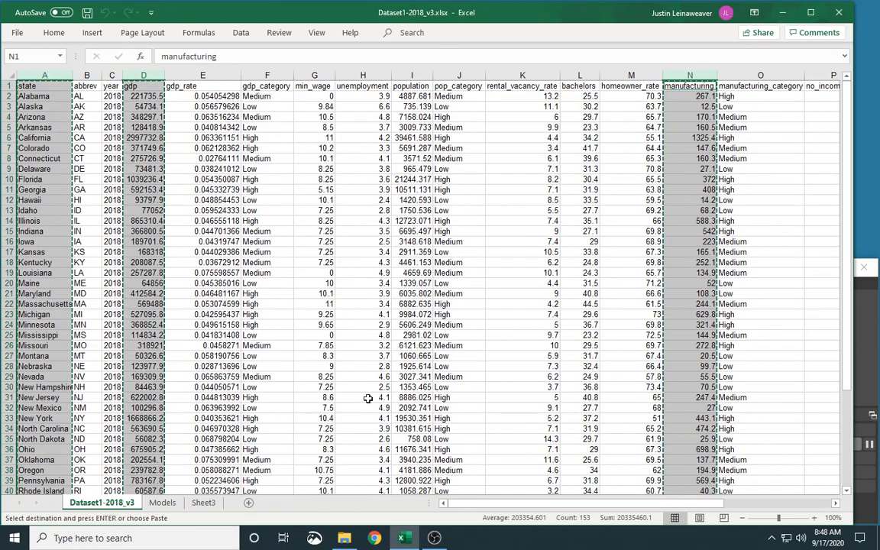
pyautogui.click(203, 503)
pyautogui.hotkey('ctrl', 'v')
pyautogui.click(94, 117)
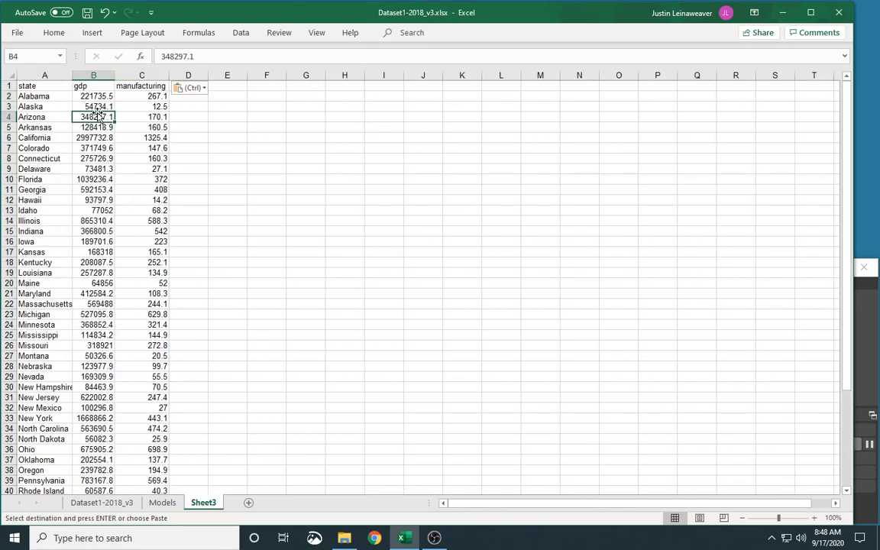
# Insert a blank column between gdp and manufacturing and give it the header gdp_billions.
pyautogui.rightClick(134, 71)
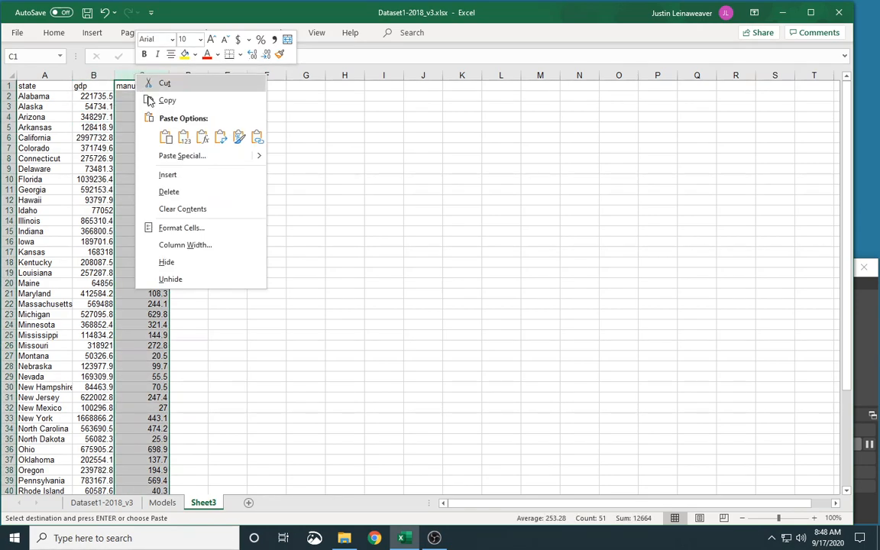
pyautogui.click(176, 173)
pyautogui.click(133, 88)
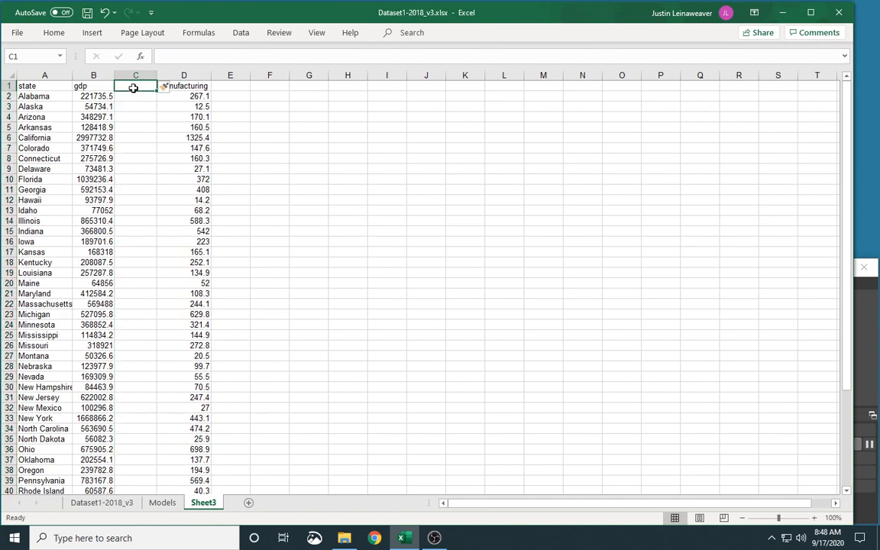
pyautogui.write('gdp_b')
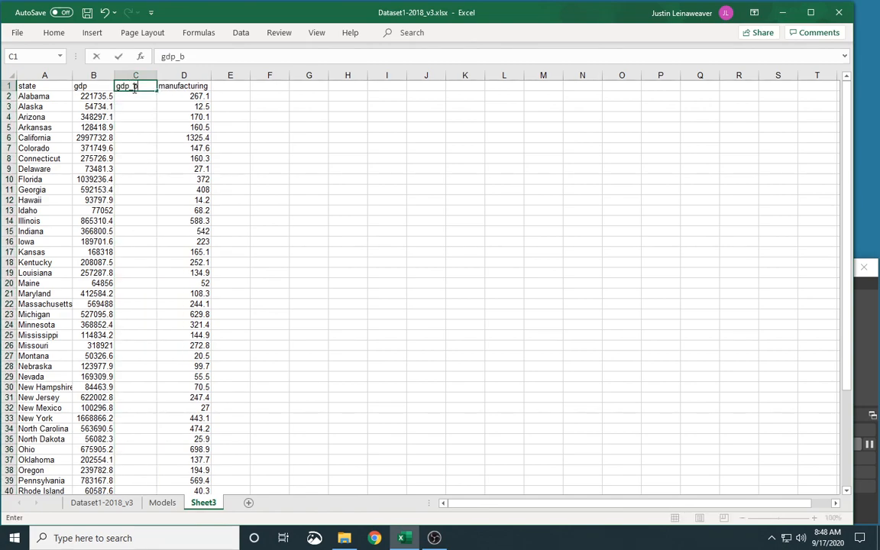
pyautogui.write('illions')
pyautogui.press('Return')
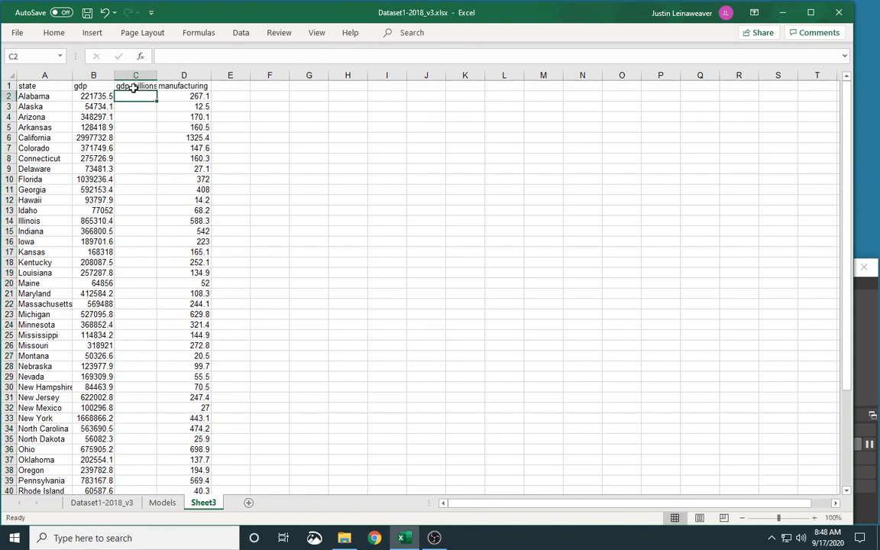
# Enter the formula =B2/1000 in the first gdp_billions cell.
pyautogui.write('=')
pyautogui.press('Left')
pyautogui.write('/1000')
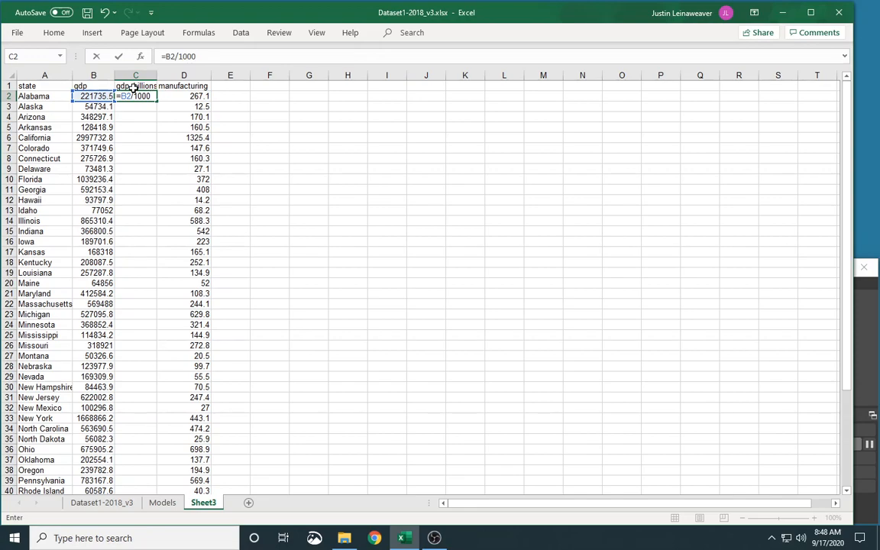
pyautogui.press('Return')
pyautogui.press('Up')
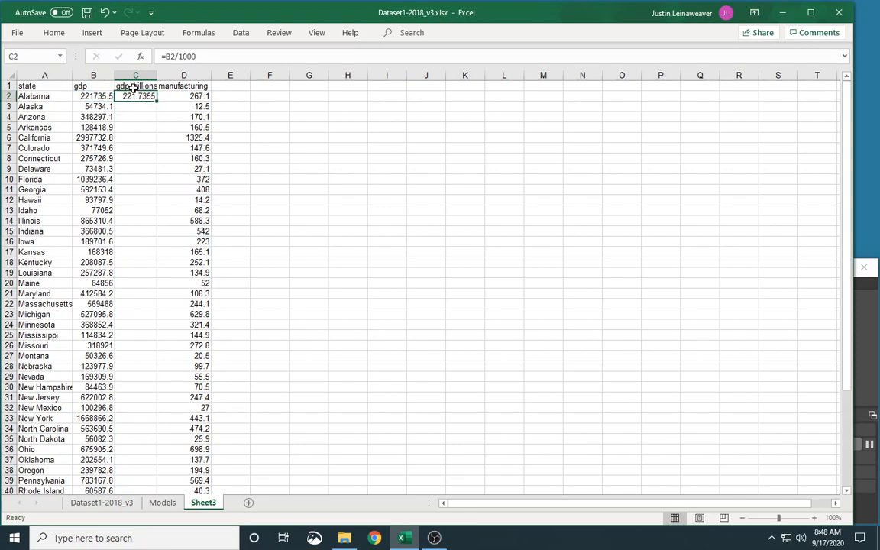
# Fill the gdp_billions formula down through row 51 for all states.
pyautogui.hotkey('shift', 'Down')
pyautogui.hotkey('shift', 'Down')
pyautogui.hotkey('shift', 'Down')
pyautogui.hotkey('shift', 'Down')
pyautogui.hotkey('shift', 'Down')
pyautogui.hotkey('shift', 'Down')
pyautogui.hotkey('shift', 'Down')
pyautogui.hotkey('shift', 'Down')
pyautogui.hotkey('shift', 'Down')
pyautogui.hotkey('shift', 'Down')
pyautogui.hotkey('shift', 'Down')
pyautogui.hotkey('shift', 'Down')
pyautogui.hotkey('shift', 'Down')
pyautogui.hotkey('shift', 'Down')
pyautogui.hotkey('shift', 'Down')
pyautogui.hotkey('shift', 'Down')
pyautogui.hotkey('shift', 'Down')
pyautogui.hotkey('shift', 'Down')
pyautogui.hotkey('shift', 'Down')
pyautogui.hotkey('shift', 'Down')
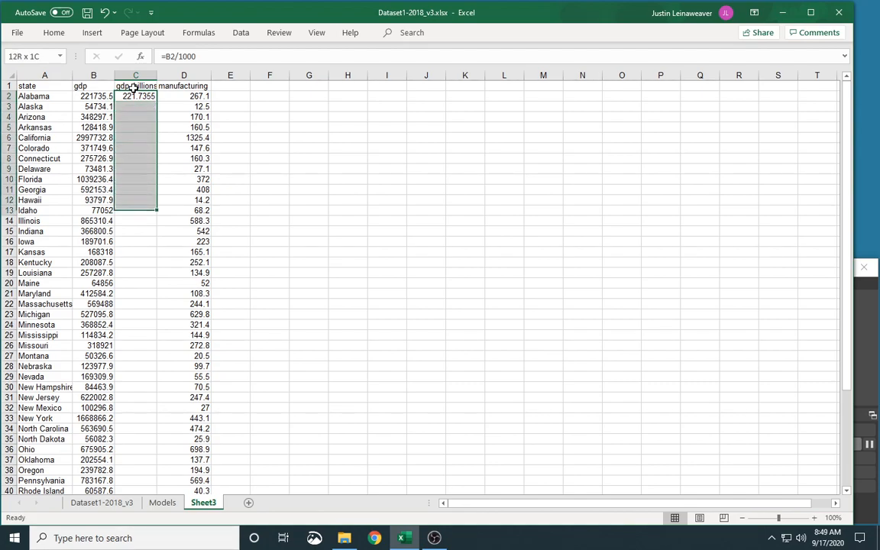
pyautogui.hotkey('shift', 'Down')
pyautogui.hotkey('shift', 'Down')
pyautogui.hotkey('shift', 'Down')
pyautogui.hotkey('shift', 'Down')
pyautogui.hotkey('shift', 'Down')
pyautogui.hotkey('shift', 'Down')
pyautogui.hotkey('shift', 'Down')
pyautogui.hotkey('shift', 'Down')
pyautogui.hotkey('shift', 'Down')
pyautogui.hotkey('shift', 'Down')
pyautogui.hotkey('shift', 'Down')
pyautogui.hotkey('shift', 'Down')
pyautogui.hotkey('shift', 'Down')
pyautogui.hotkey('shift', 'Down')
pyautogui.hotkey('shift', 'Down')
pyautogui.hotkey('shift', 'Down')
pyautogui.hotkey('shift', 'Down')
pyautogui.hotkey('shift', 'Down')
pyautogui.hotkey('shift', 'Down')
pyautogui.hotkey('shift', 'Down')
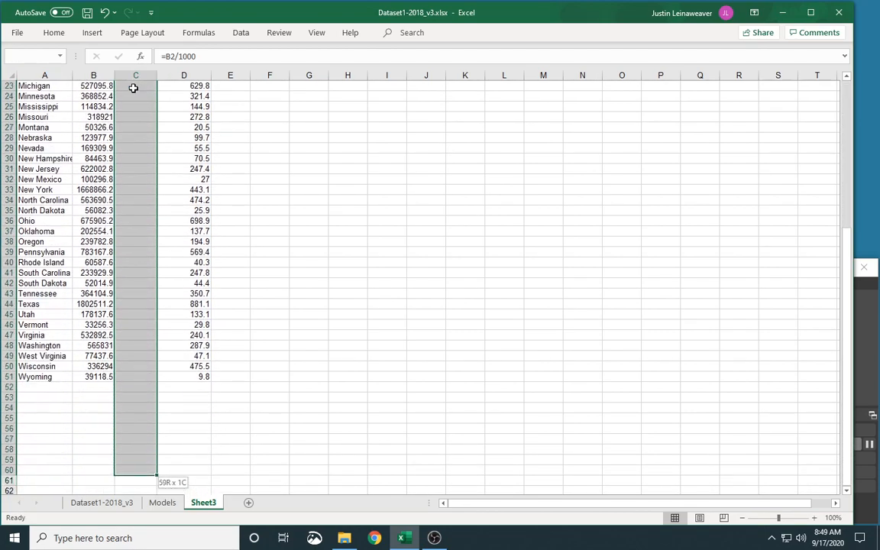
pyautogui.hotkey('shift', 'Up')
pyautogui.hotkey('shift', 'Up')
pyautogui.hotkey('shift', 'Up')
pyautogui.hotkey('shift', 'Up')
pyautogui.hotkey('shift', 'Up')
pyautogui.hotkey('shift', 'Up')
pyautogui.hotkey('shift', 'Up')
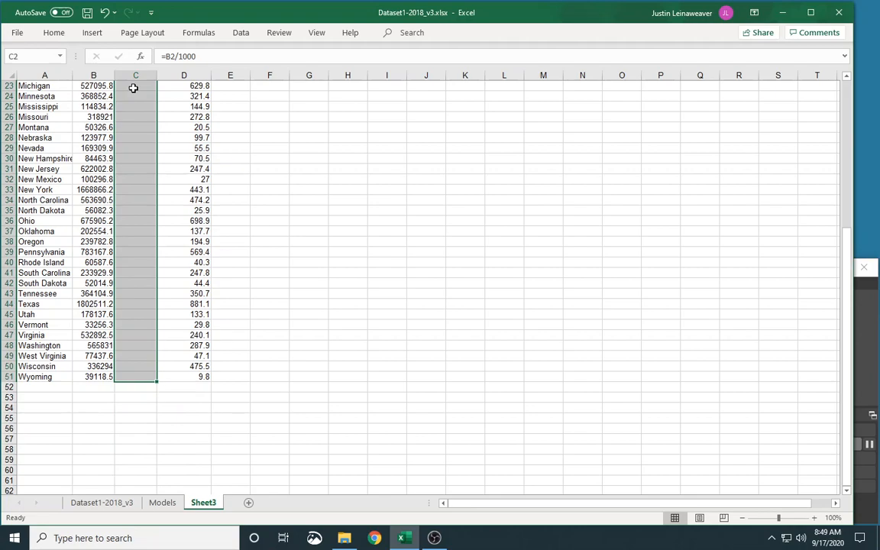
pyautogui.hotkey('ctrl', 'v')
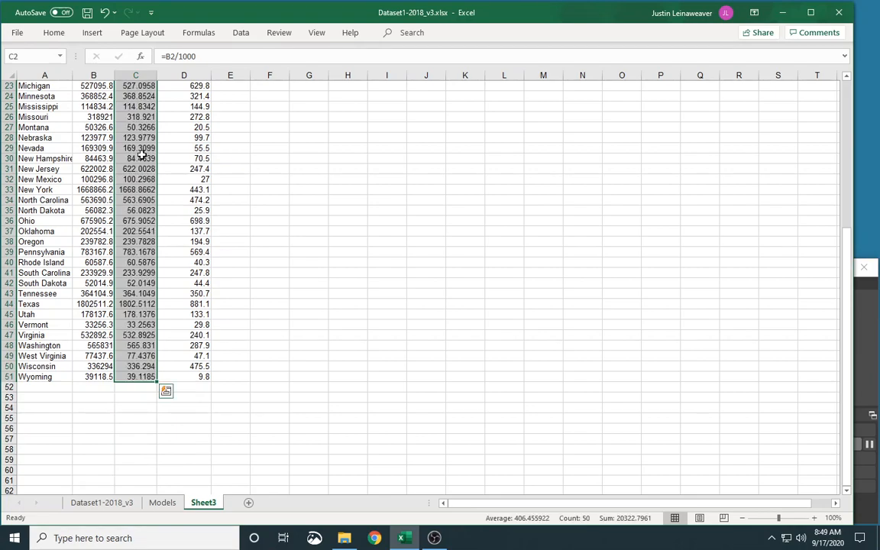
pyautogui.scroll(7, 141, 155)
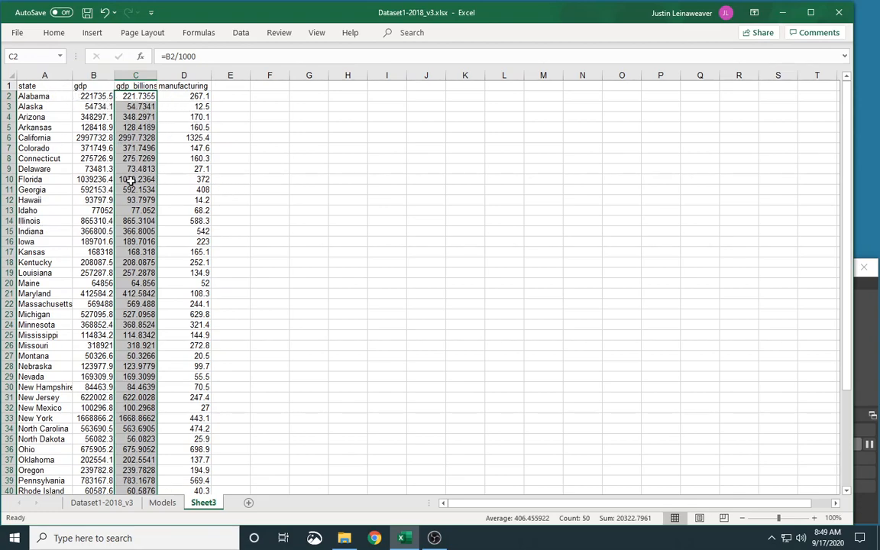
pyautogui.click(222, 127)
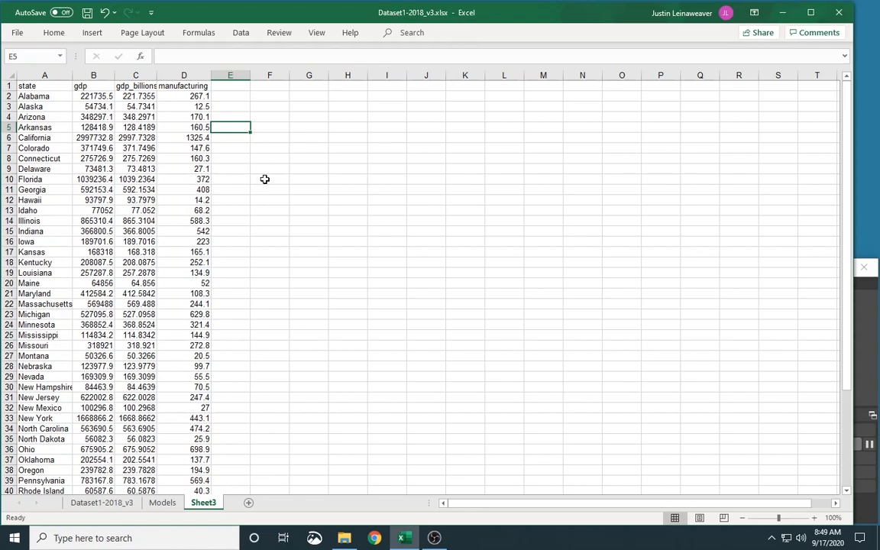
# Check in Excel Options that the Analysis ToolPak add-in is enabled.
pyautogui.click(18, 33)
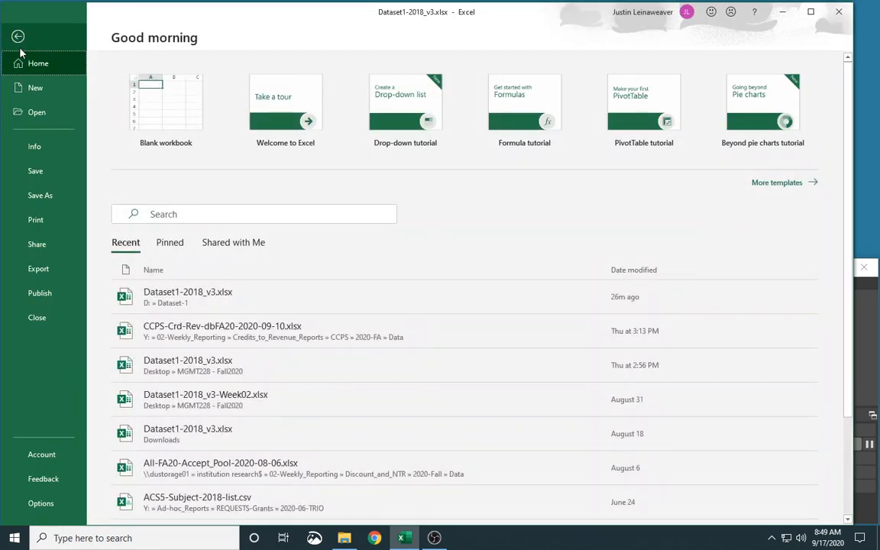
pyautogui.click(54, 511)
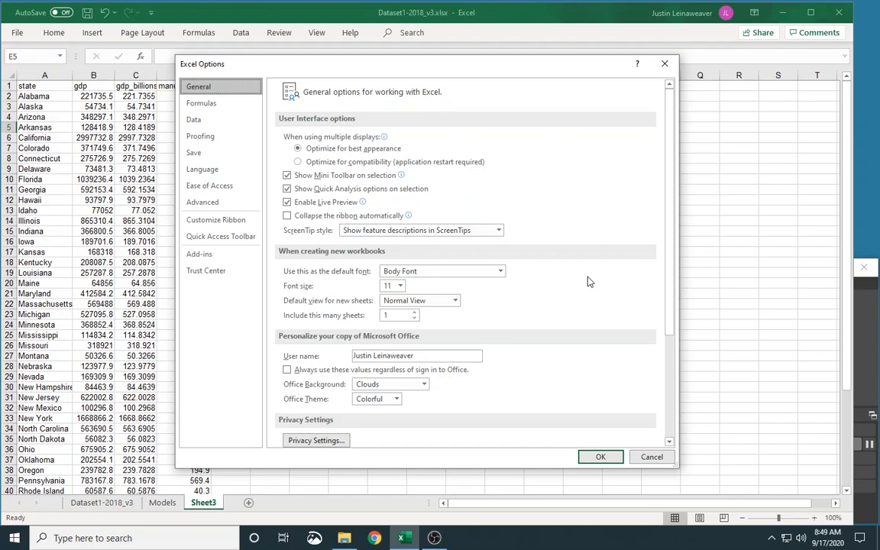
pyautogui.click(200, 254)
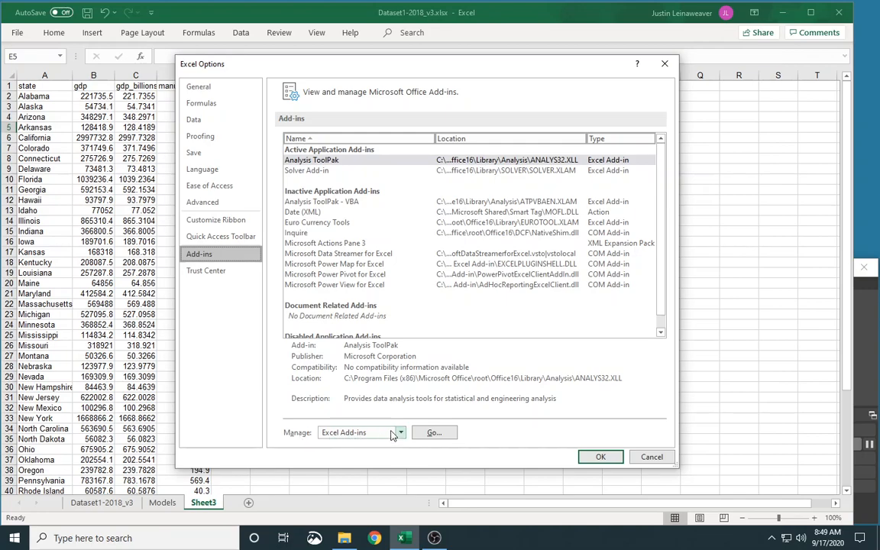
pyautogui.click(433, 433)
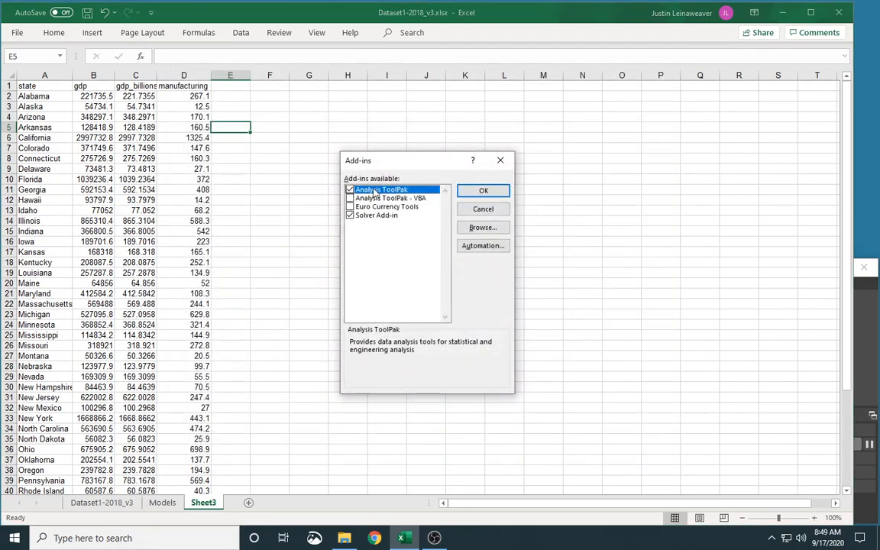
pyautogui.click(481, 191)
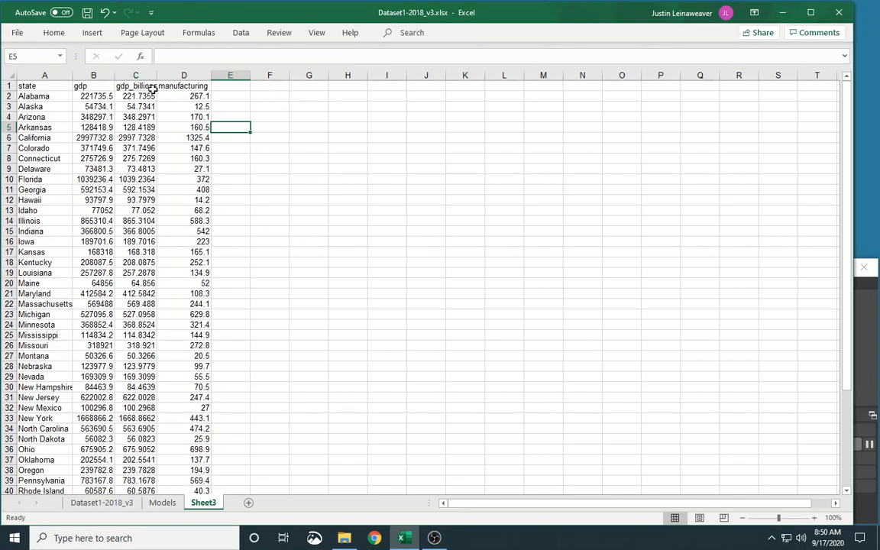
# Move the gdp_billions column to column E, after manufacturing.
pyautogui.moveTo(130, 75); pyautogui.dragTo(175, 165)
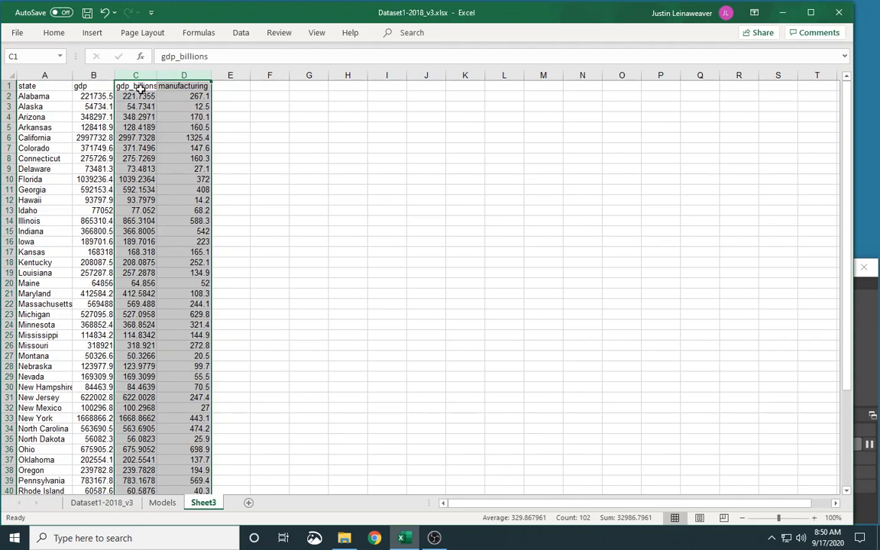
pyautogui.click(141, 88)
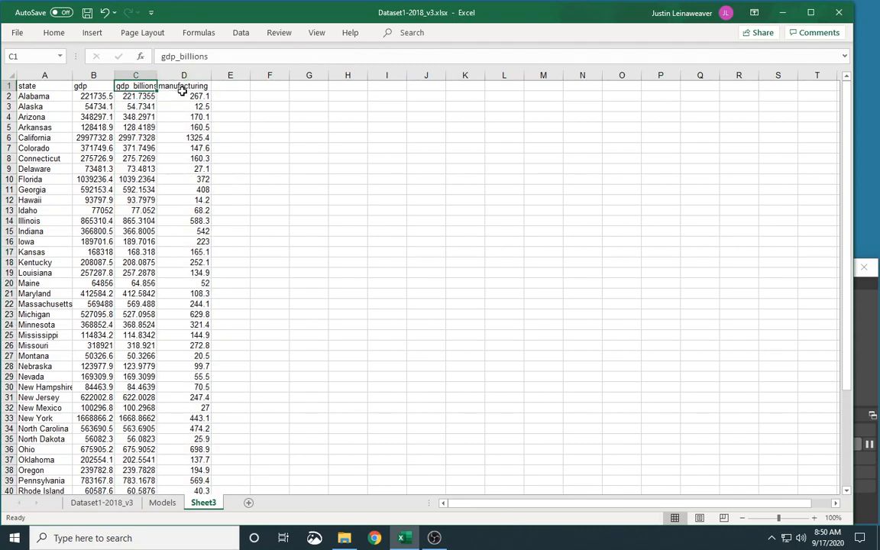
pyautogui.click(137, 75)
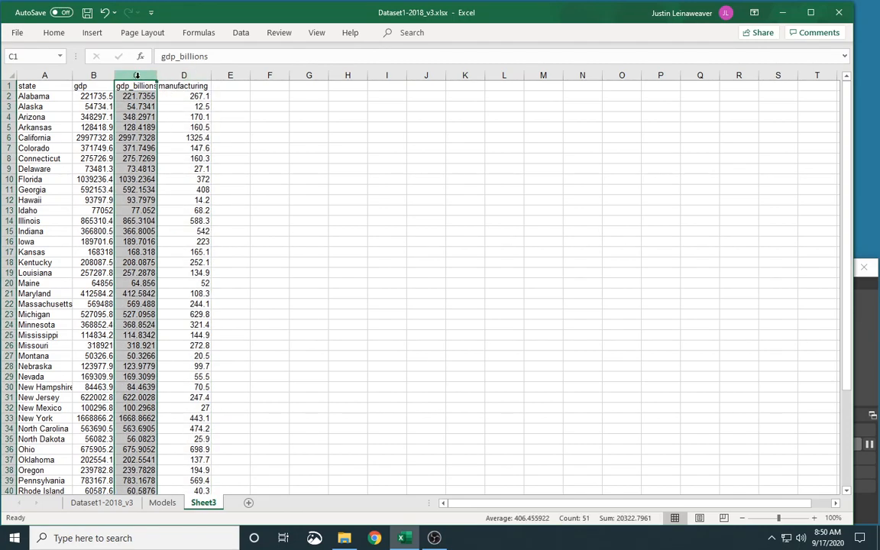
pyautogui.hotkey('ctrl', 'c')
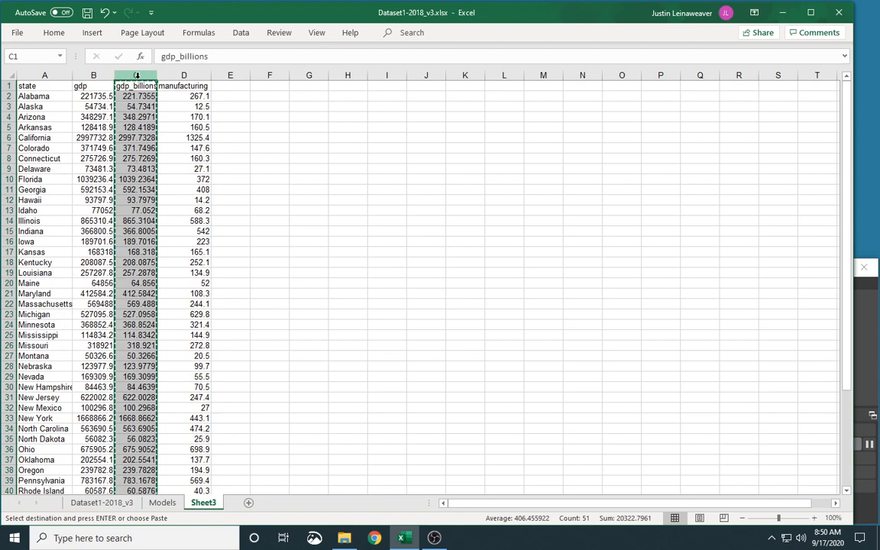
pyautogui.click(229, 86)
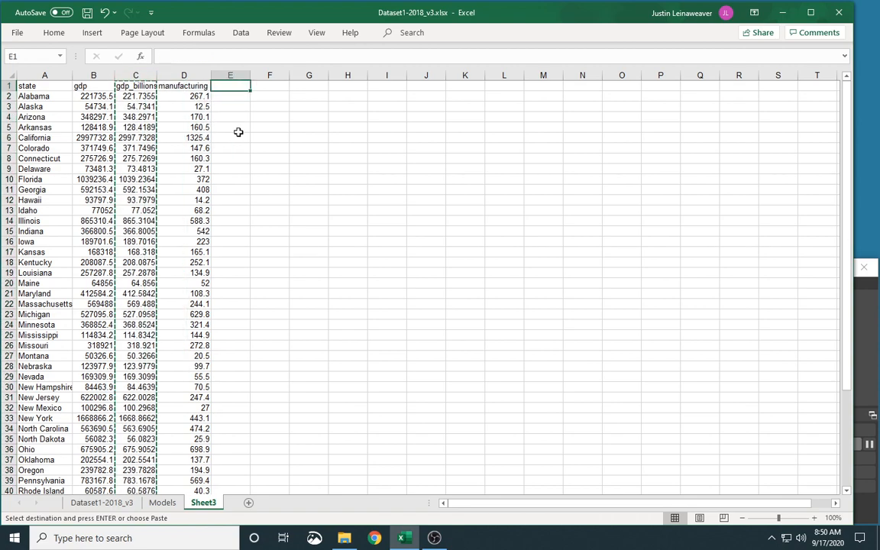
pyautogui.hotkey('ctrl', 'v')
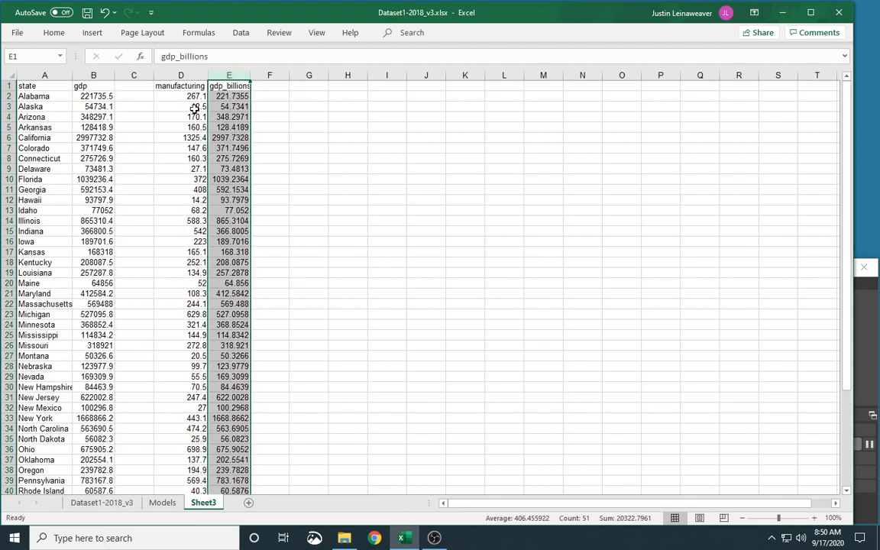
# Insert a scatter chart of manufacturing against gdp_billions and position and enlarge it beside the data.
pyautogui.moveTo(174, 75); pyautogui.dragTo(227, 70)
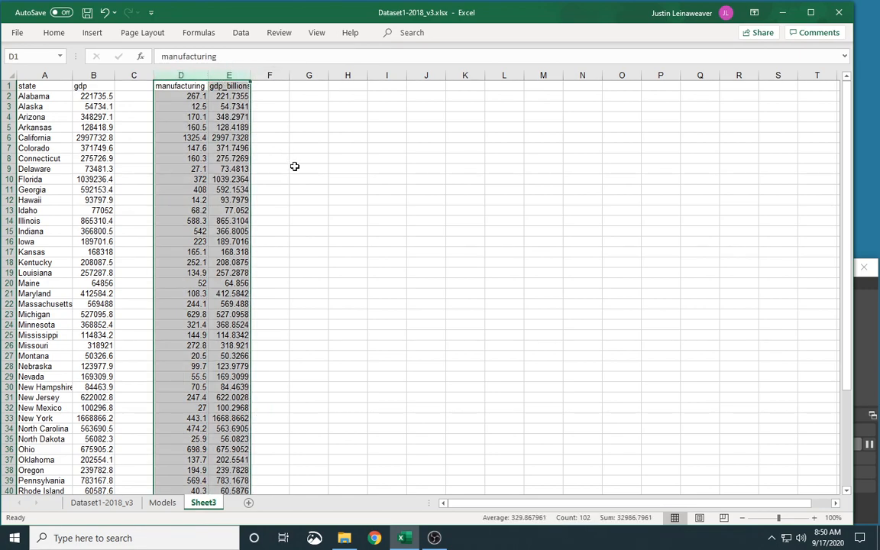
pyautogui.click(93, 33)
pyautogui.click(349, 80)
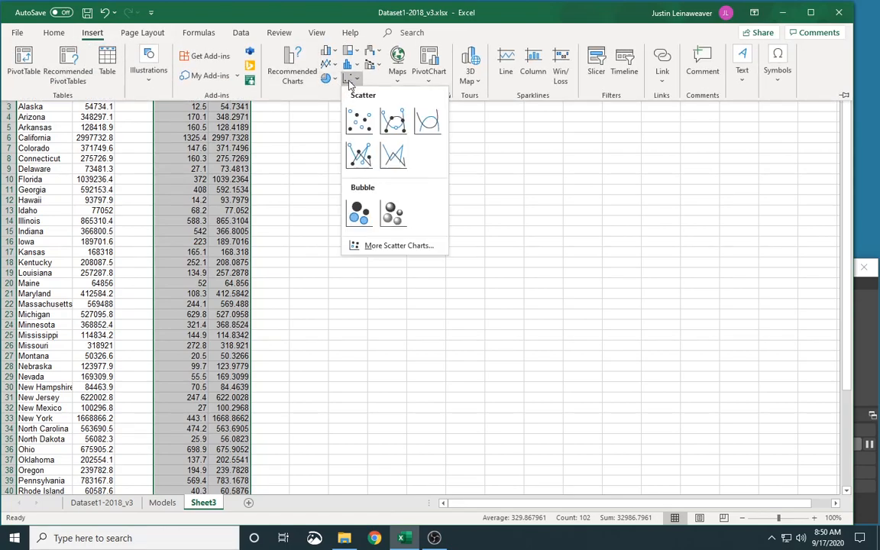
pyautogui.click(362, 122)
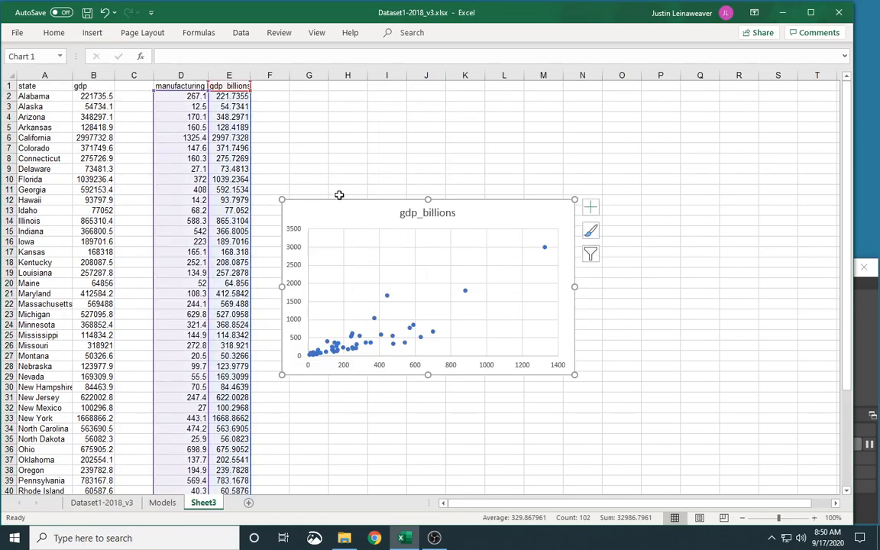
pyautogui.moveTo(340, 210); pyautogui.dragTo(343, 99)
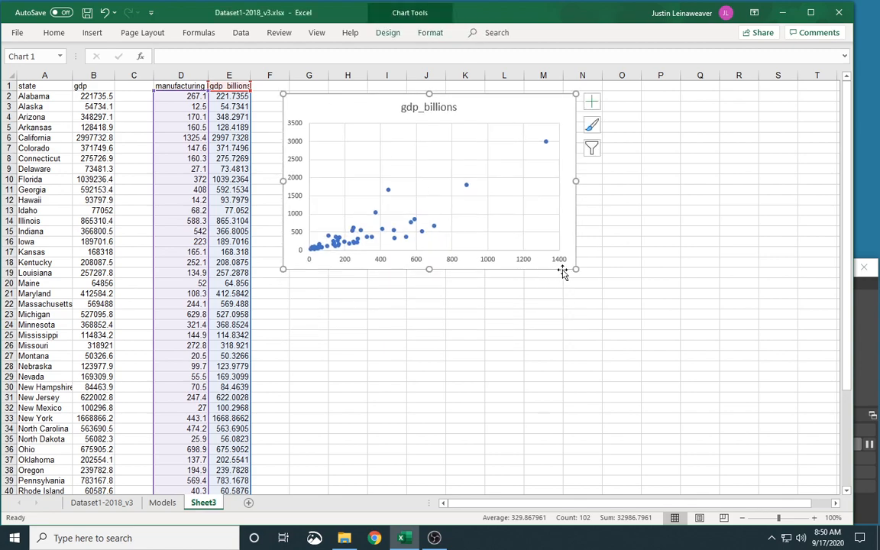
pyautogui.moveTo(575, 272); pyautogui.dragTo(584, 298)
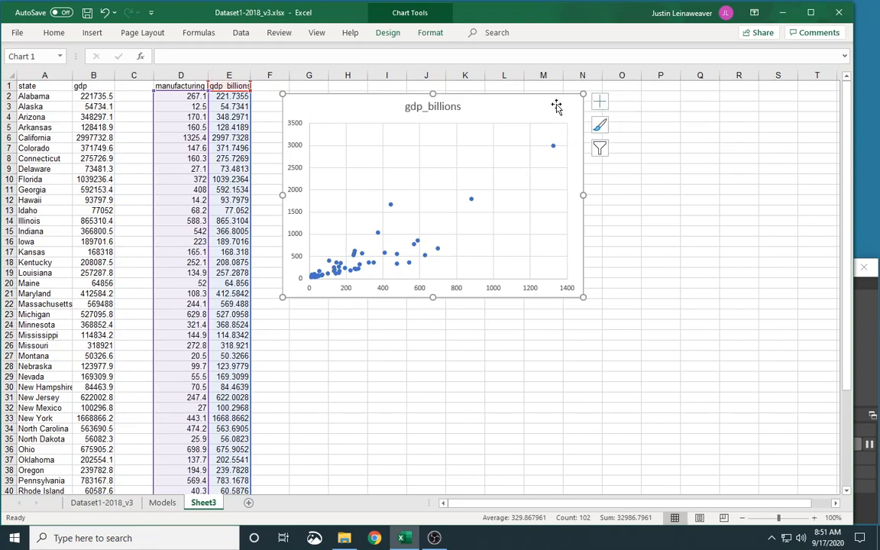
# Add a linear trendline to the scatter chart.
pyautogui.click(389, 34)
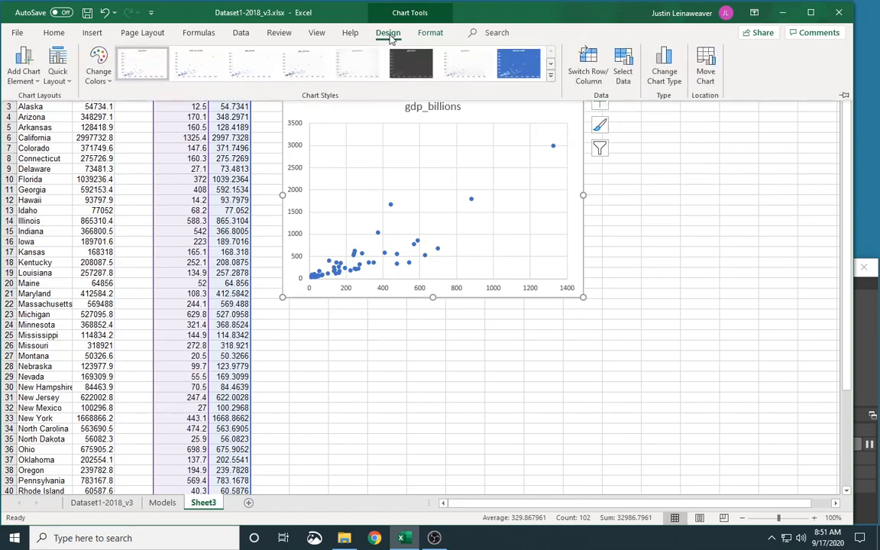
pyautogui.click(25, 69)
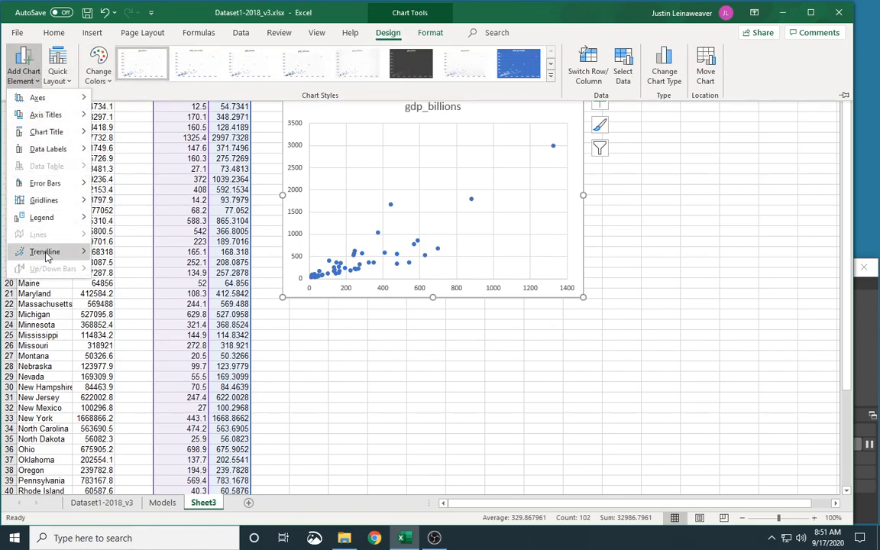
pyautogui.moveTo(47, 257)
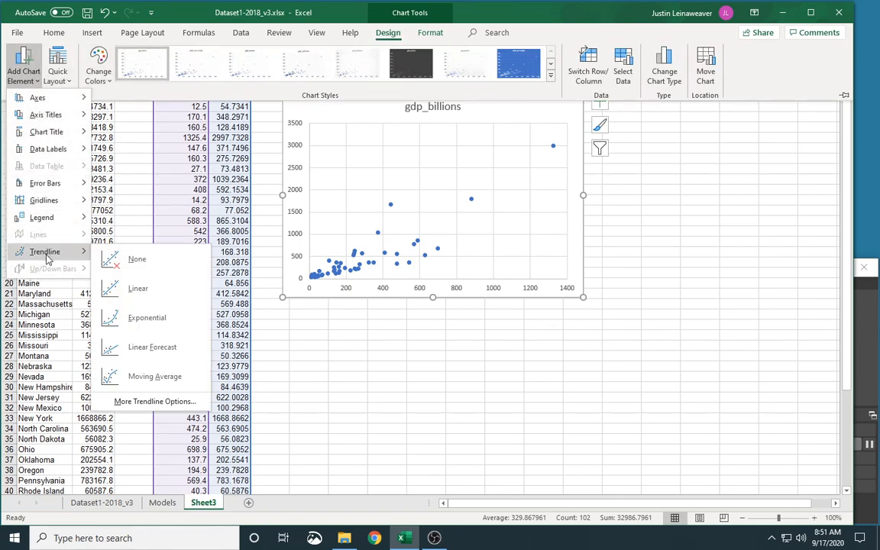
pyautogui.click(139, 289)
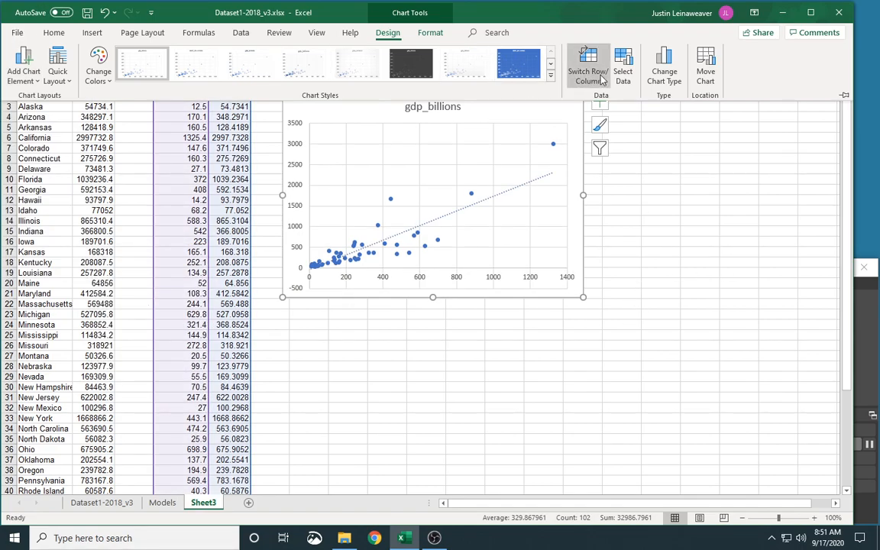
# Select the scatter chart and delete it from the sheet.
pyautogui.doubleClick(388, 33)
pyautogui.click(387, 32)
pyautogui.click(387, 33)
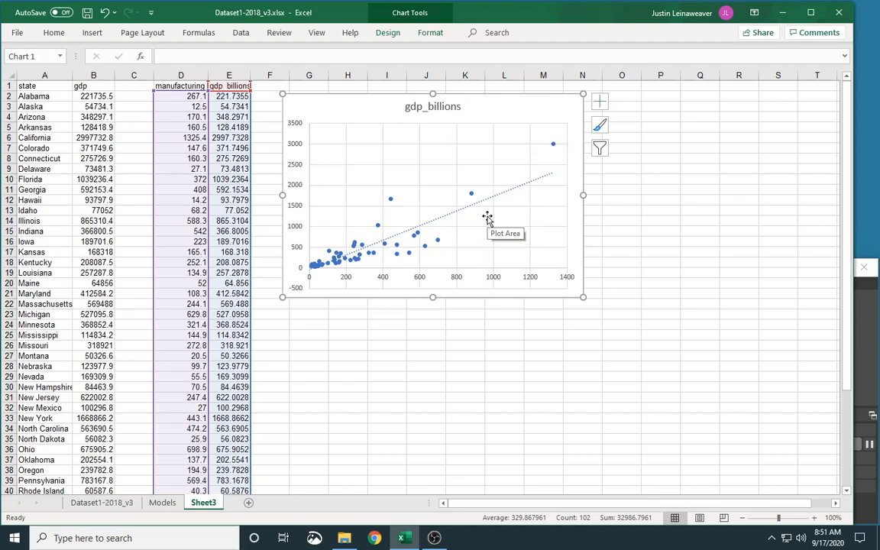
pyautogui.click(419, 150)
pyautogui.click(419, 150)
pyautogui.click(419, 149)
pyautogui.click(420, 148)
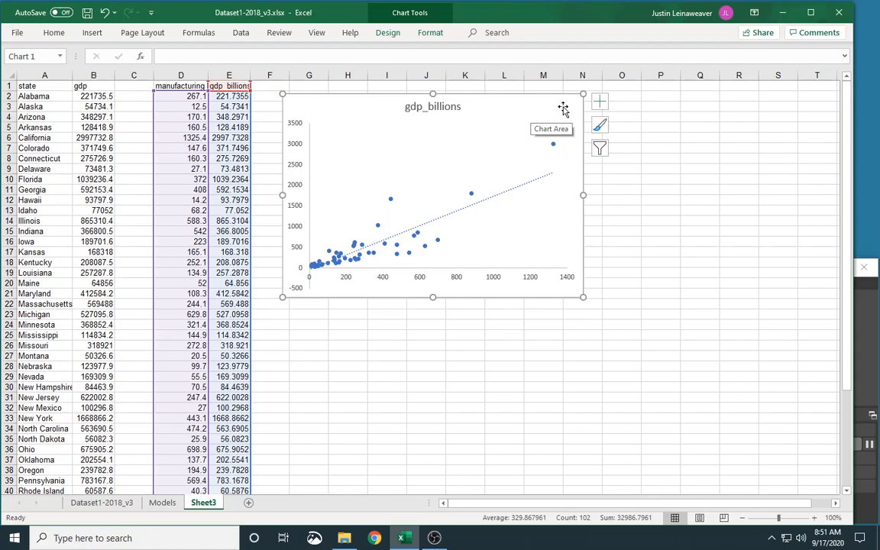
pyautogui.press('Delete')
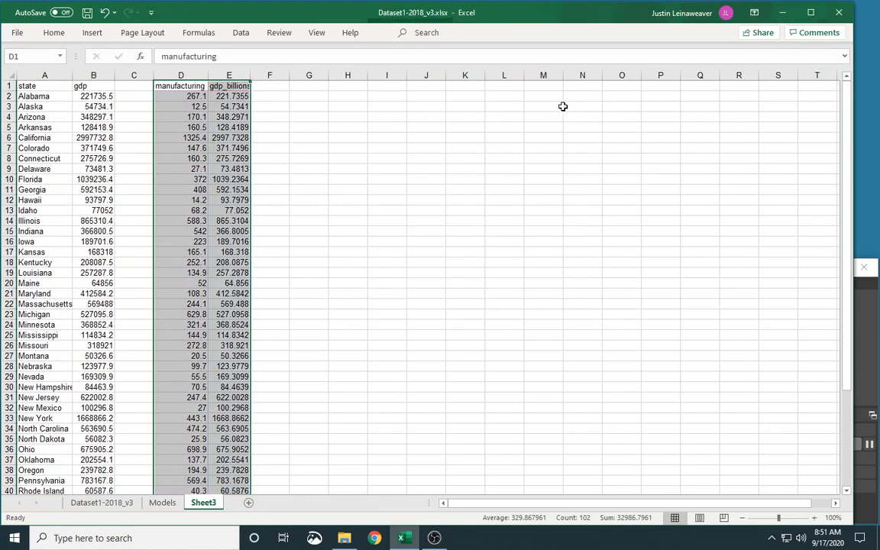
# Open the Data Analysis tools and choose Regression.
pyautogui.click(324, 107)
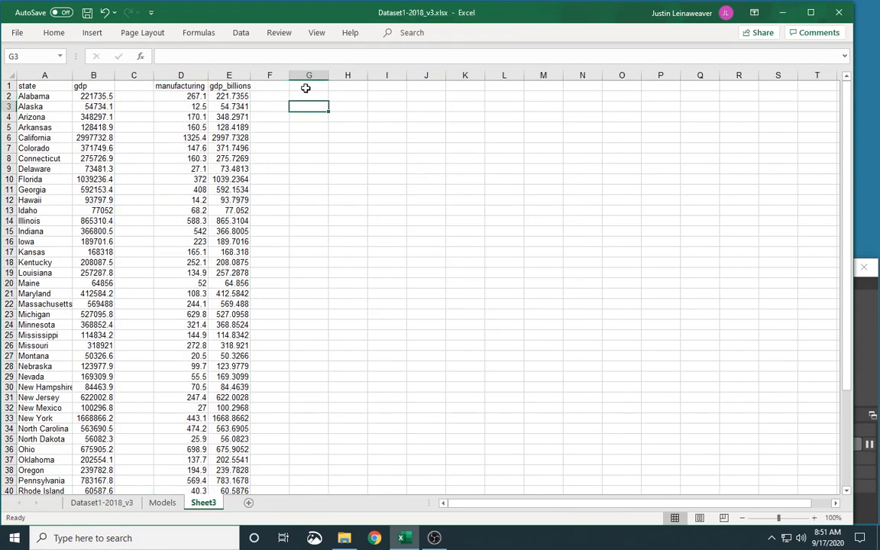
pyautogui.click(306, 86)
pyautogui.click(240, 33)
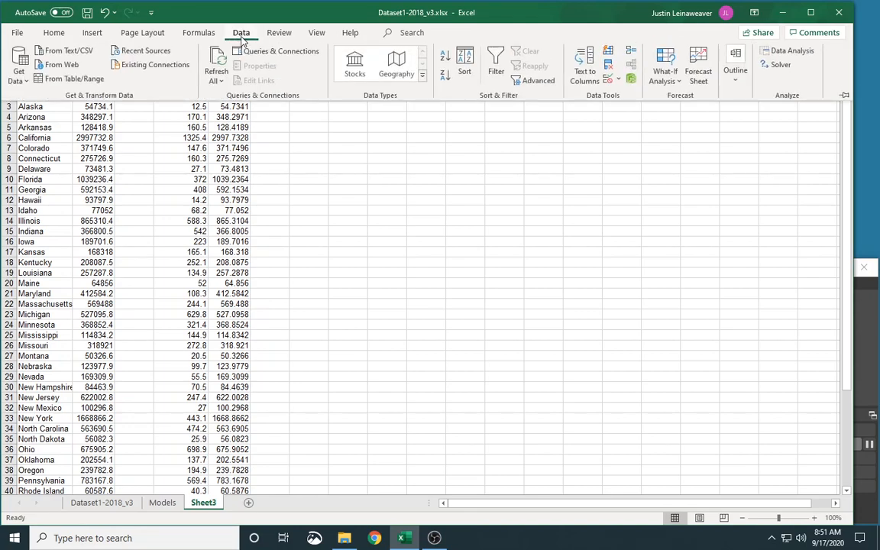
pyautogui.click(800, 56)
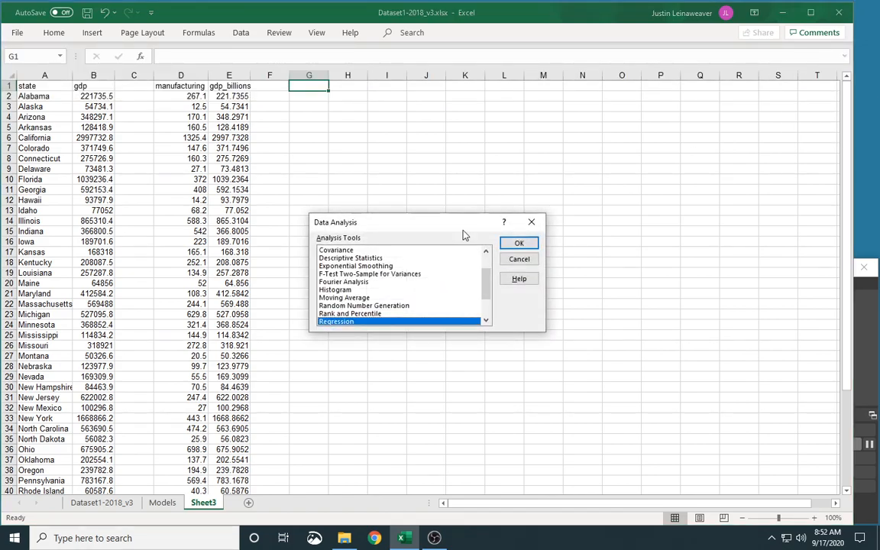
pyautogui.scroll(-2, 365, 292)
pyautogui.scroll(1, 369, 288)
pyautogui.scroll(1, 368, 288)
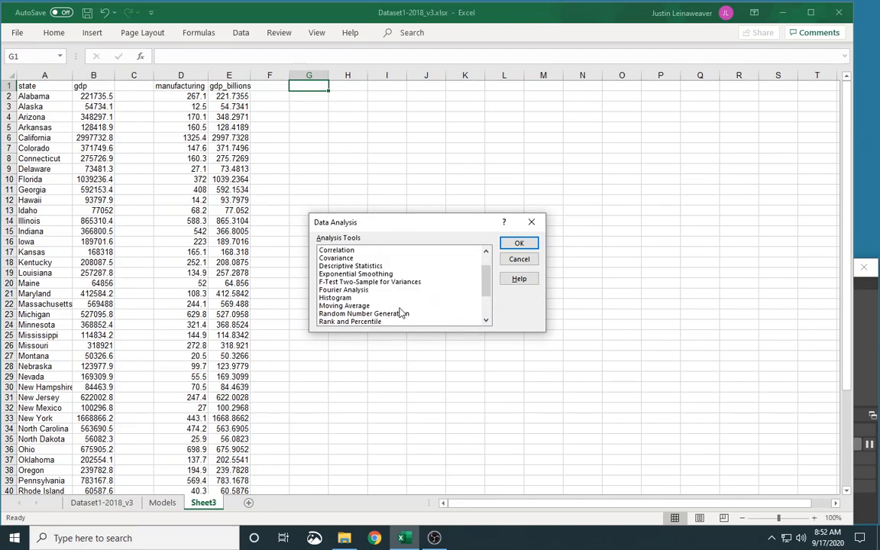
pyautogui.scroll(-2, 401, 313)
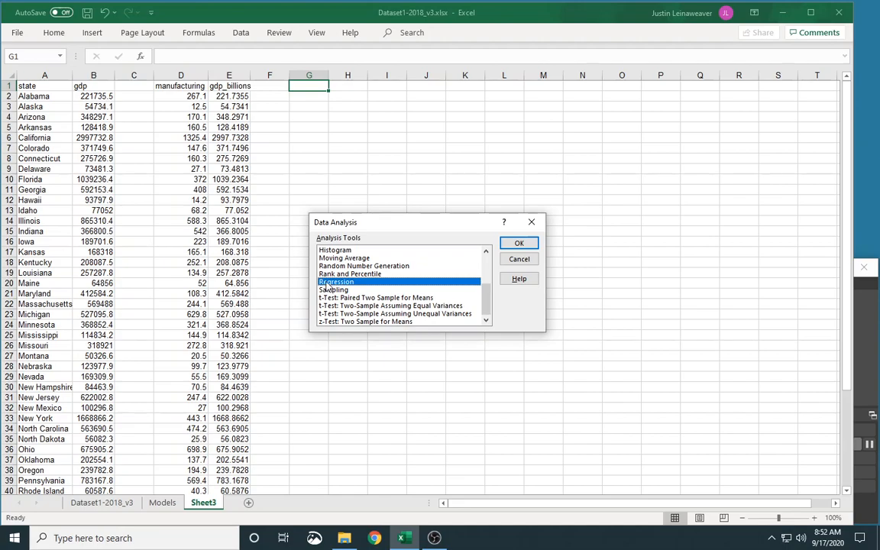
pyautogui.click(533, 245)
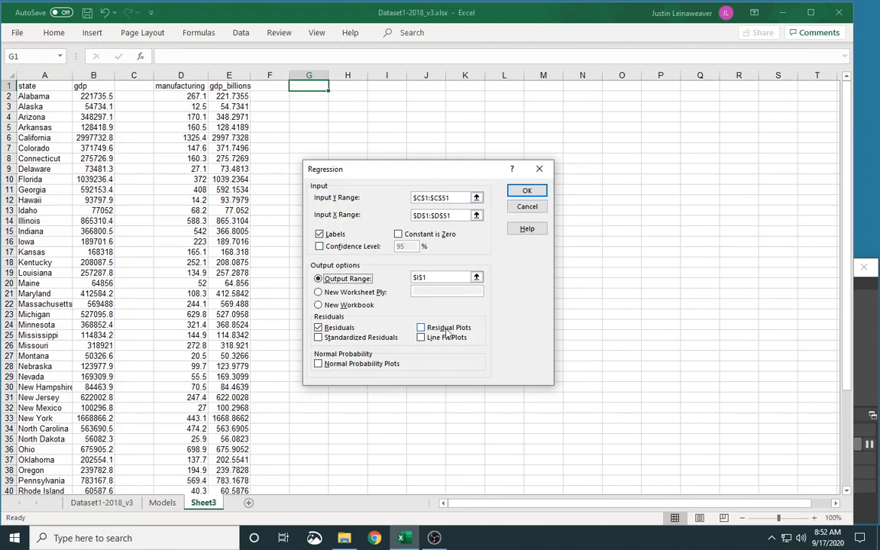
# Clear the Regression dialog's inputs and set the Input Y Range to $E$1:$E$51.
pyautogui.moveTo(466, 198); pyautogui.dragTo(379, 195)
pyautogui.press('BackSpace')
pyautogui.press('Tab')
pyautogui.press('BackSpace')
pyautogui.click(320, 235)
pyautogui.click(348, 291)
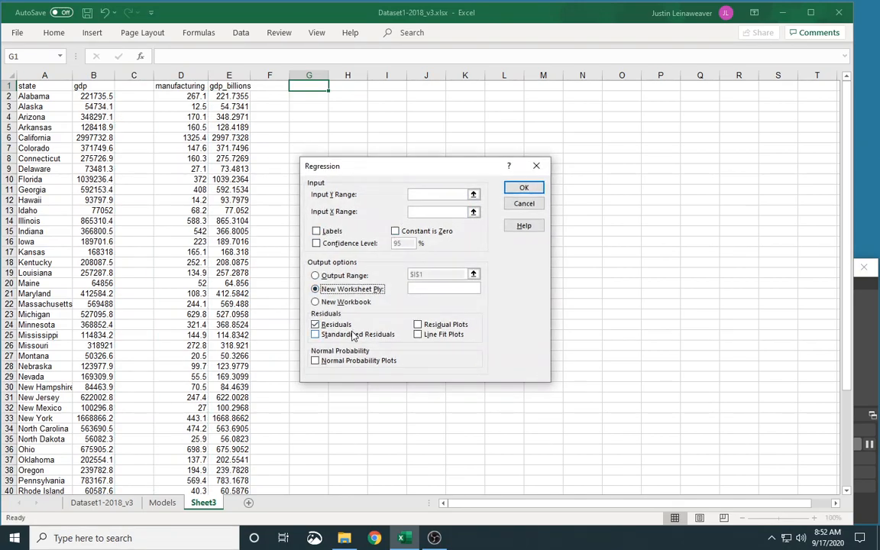
pyautogui.click(319, 325)
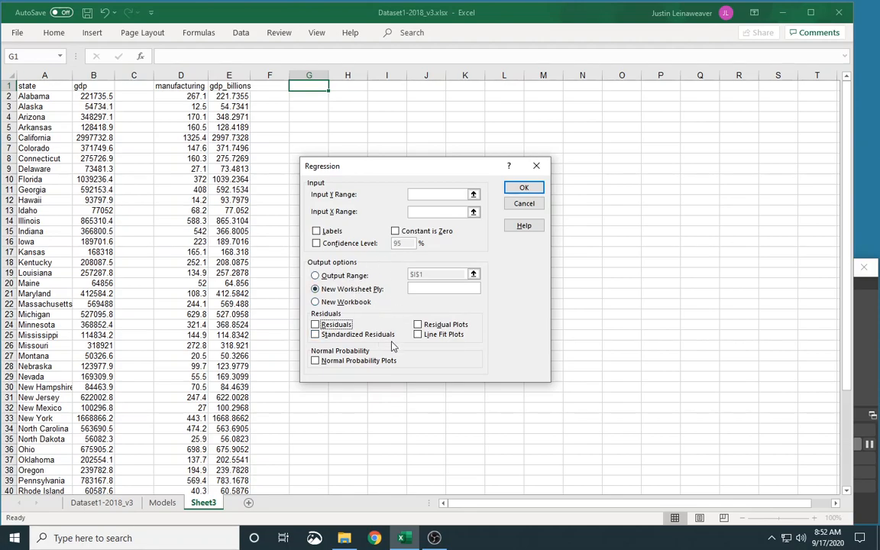
pyautogui.click(474, 195)
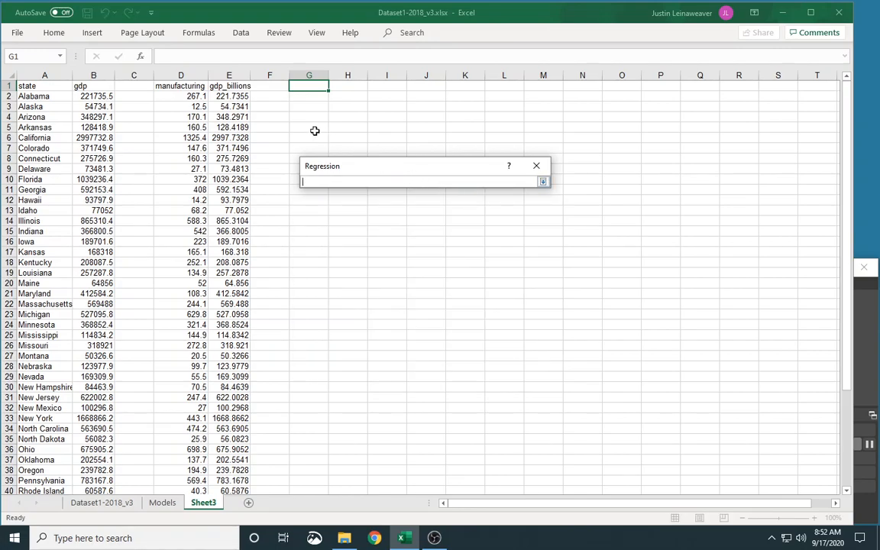
pyautogui.click(223, 86)
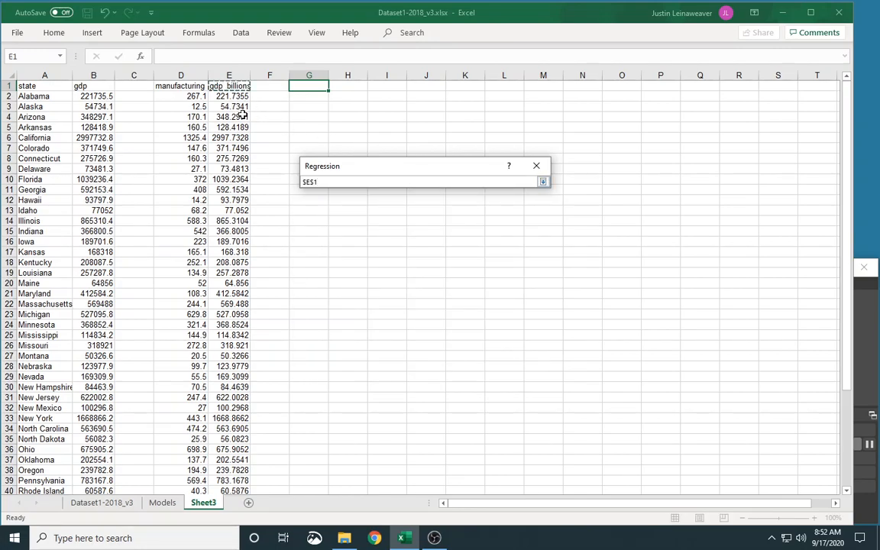
pyautogui.hotkey('ctrl', 'shift', 'Down')
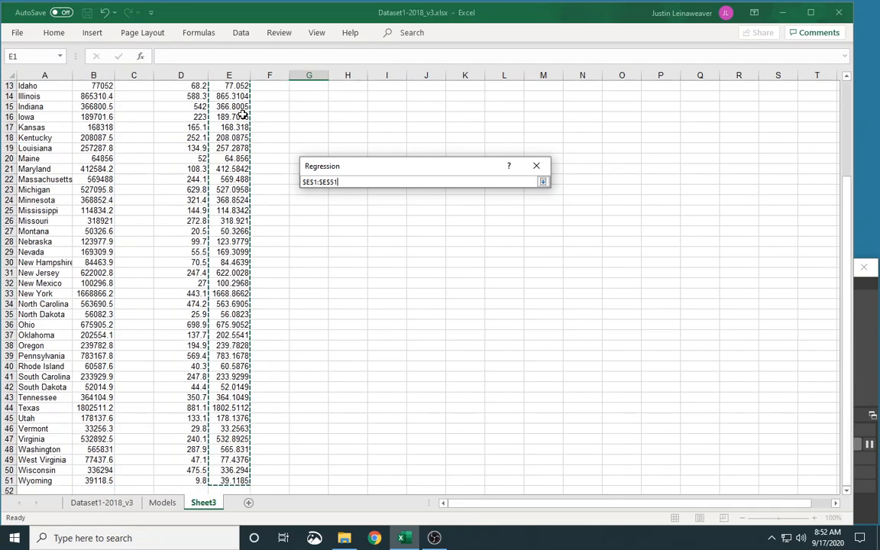
pyautogui.press('Return')
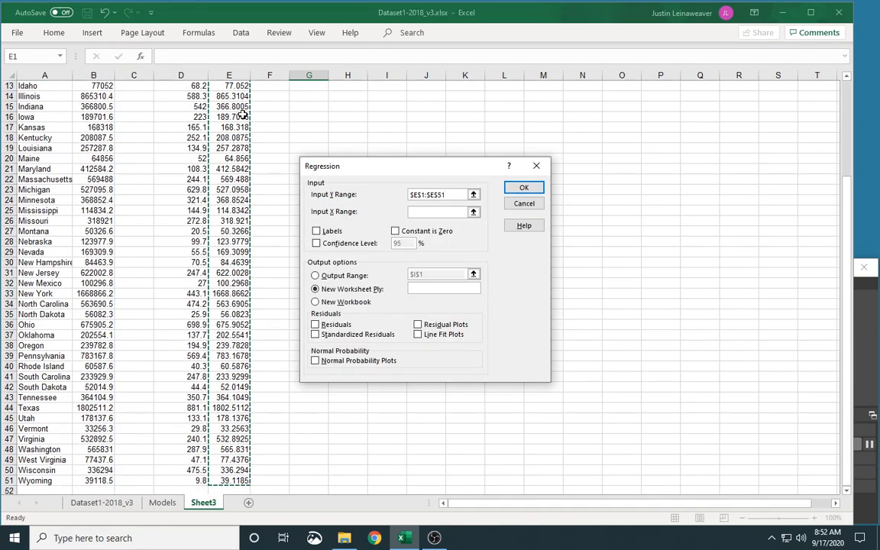
# Set the regression's Input X Range to $D$1:$D$51.
pyautogui.click(473, 212)
pyautogui.scroll(4, 279, 201)
pyautogui.click(183, 85)
pyautogui.hotkey('ctrl', 'shift', 'Down')
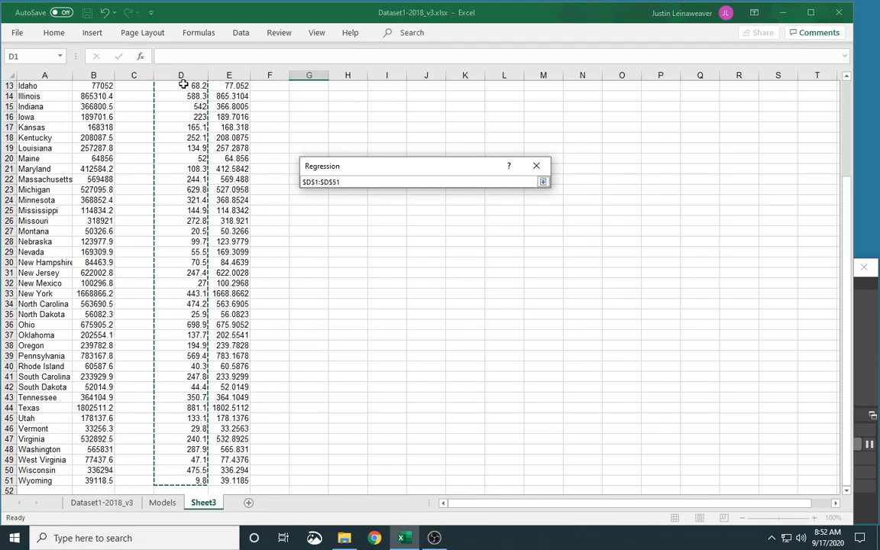
pyautogui.press('Return')
# Turn on Labels and set the regression output range to cell $J$1.
pyautogui.scroll(4, 191, 153)
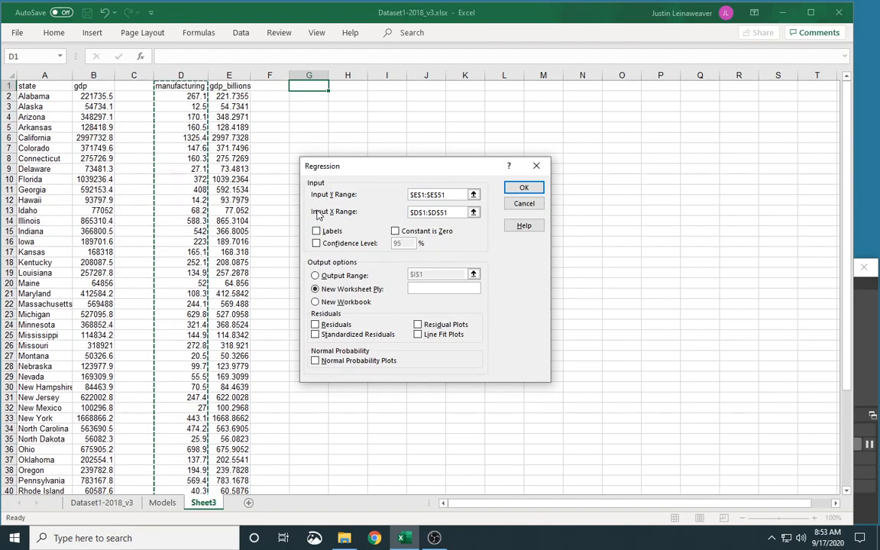
pyautogui.click(317, 232)
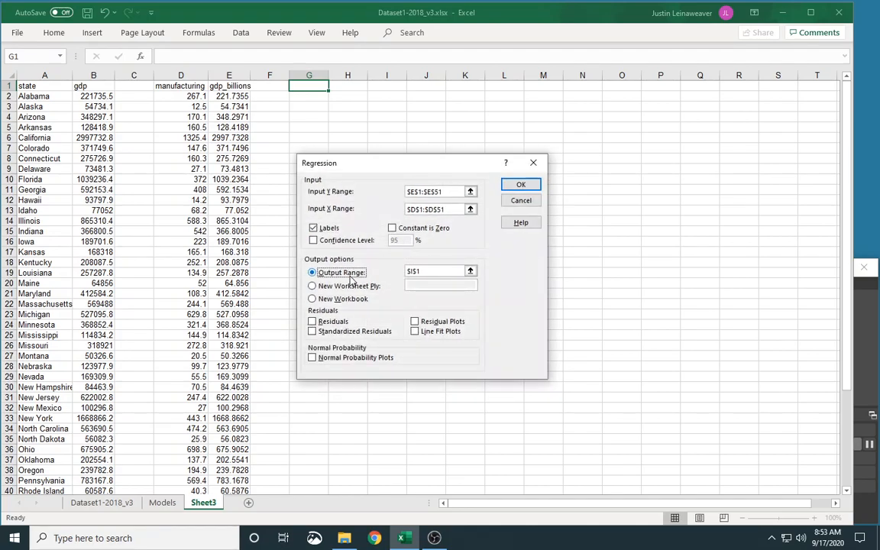
pyautogui.click(470, 271)
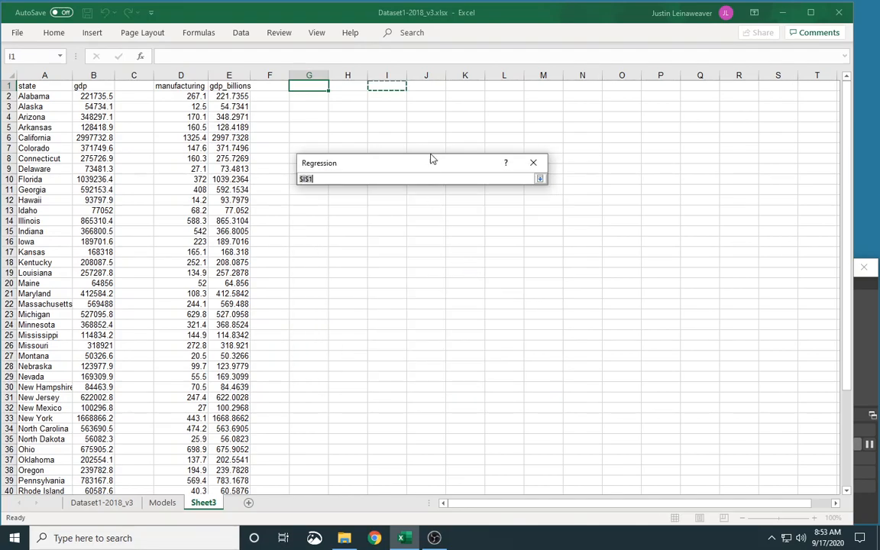
pyautogui.click(436, 85)
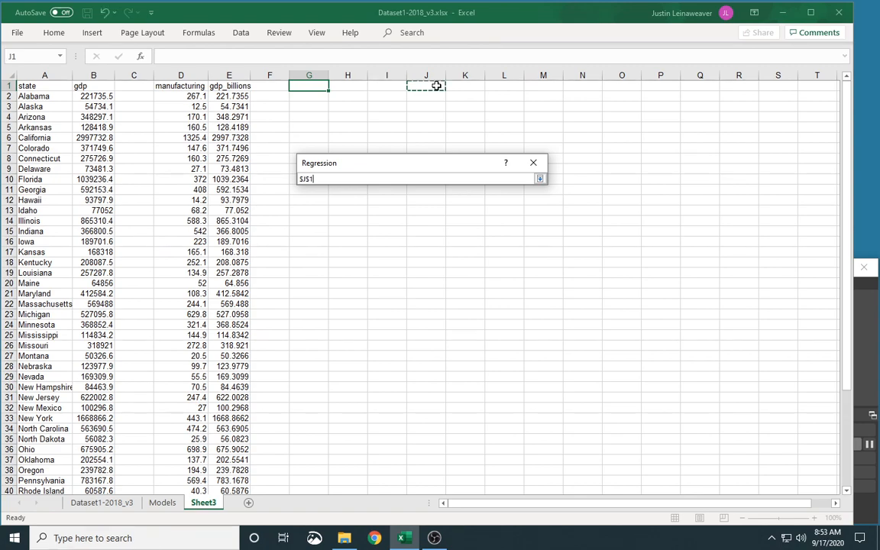
pyautogui.press('Return')
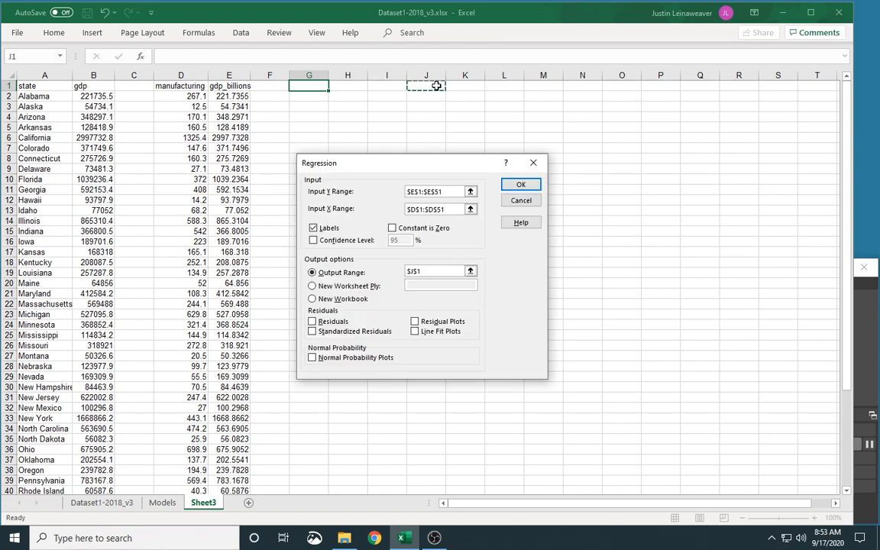
# Include Residuals and run the regression.
pyautogui.click(312, 322)
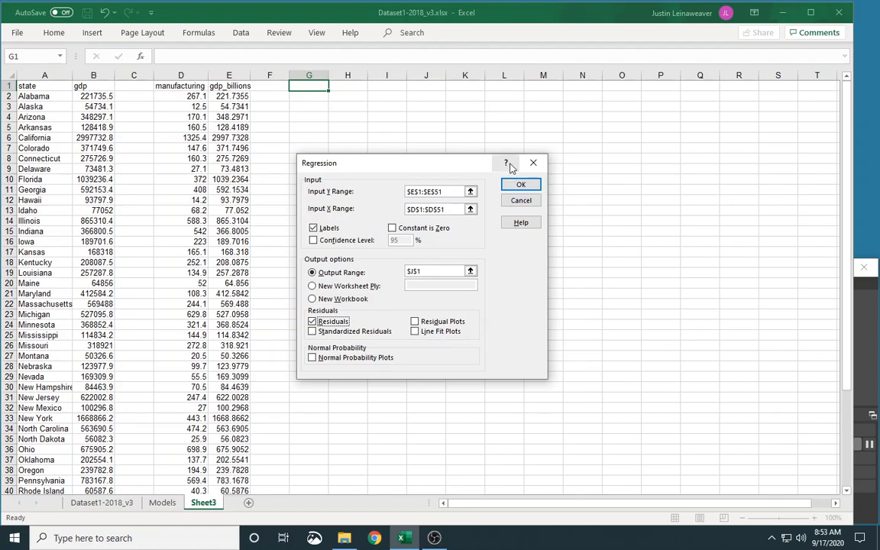
pyautogui.click(519, 186)
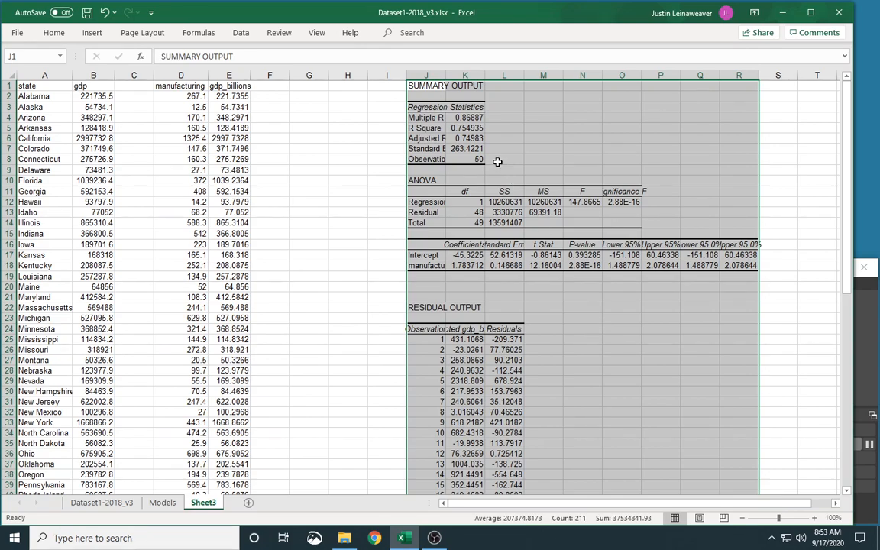
# Reduce the regression statistics values in K4:K8 to two decimal places.
pyautogui.moveTo(466, 117); pyautogui.dragTo(464, 158)
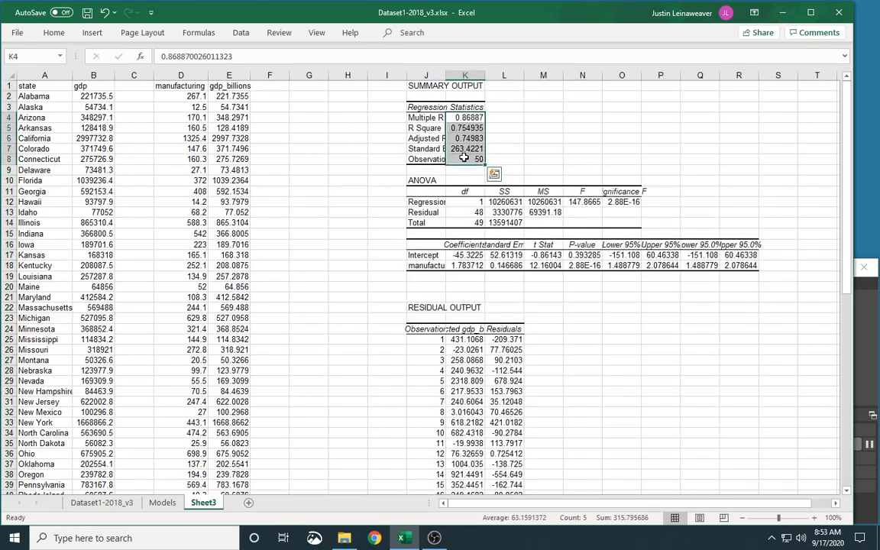
pyautogui.click(49, 35)
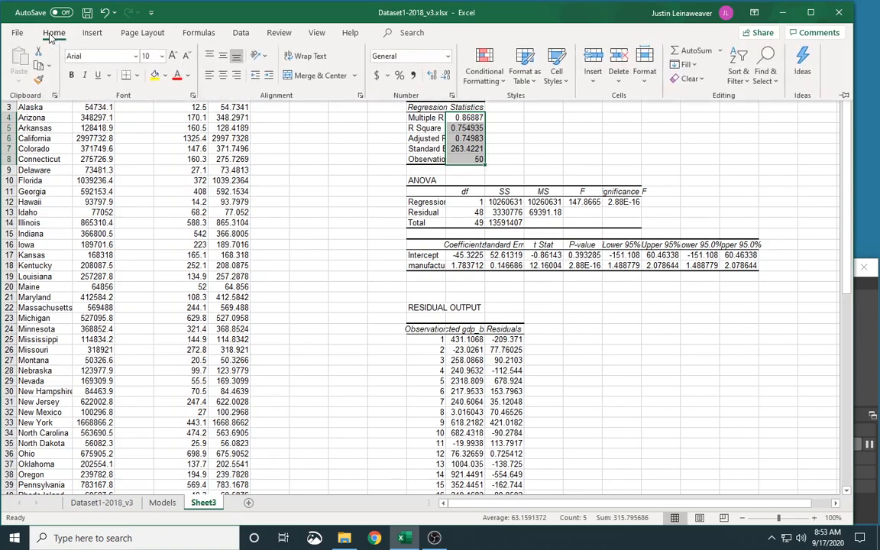
pyautogui.click(448, 76)
pyautogui.click(447, 76)
pyautogui.click(448, 76)
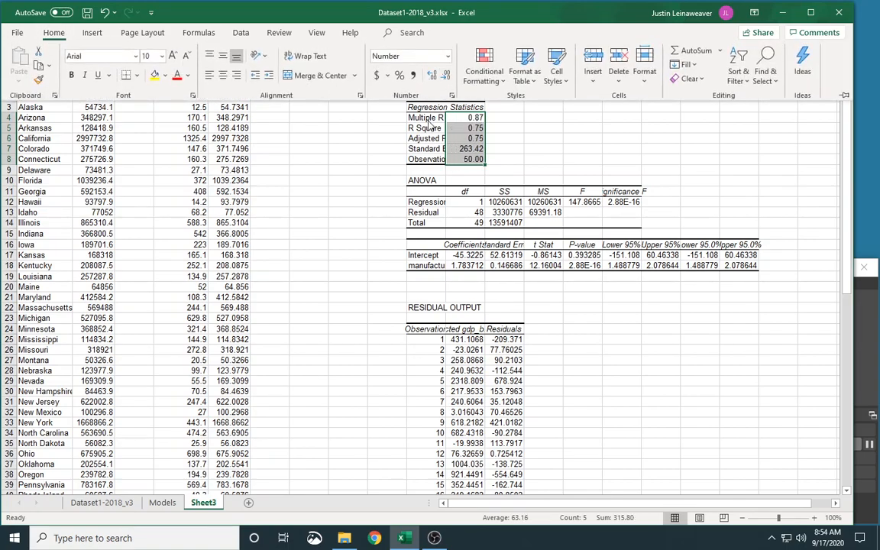
# Reduce the intercept and manufacturing coefficients in K17:K18 to two decimal places.
pyautogui.click(512, 119)
pyautogui.moveTo(467, 254); pyautogui.dragTo(463, 265)
pyautogui.click(53, 32)
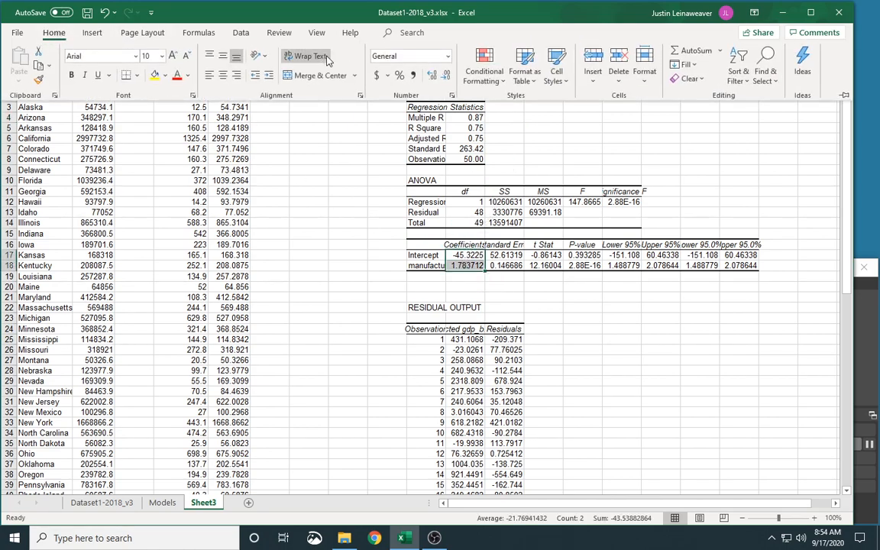
pyautogui.click(448, 77)
pyautogui.click(447, 76)
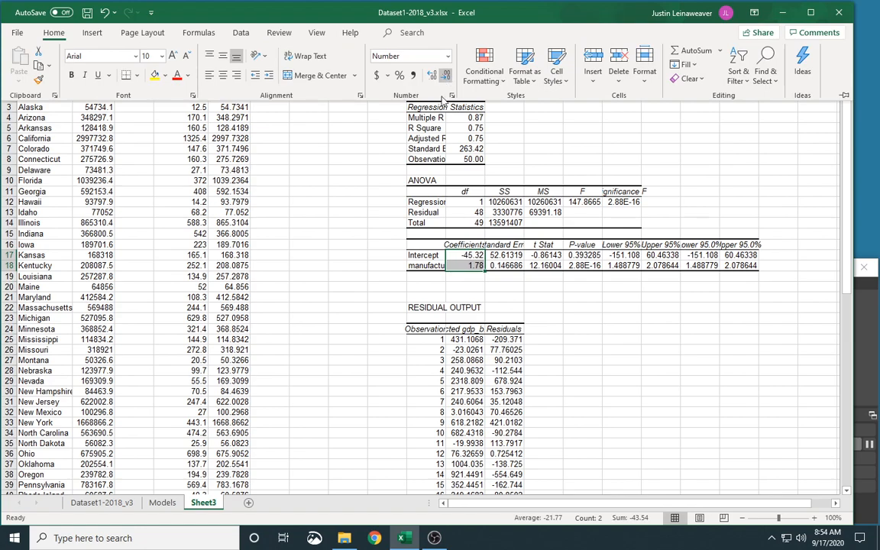
# Widen column J so the regression output labels are fully shown.
pyautogui.click(305, 236)
pyautogui.click(454, 288)
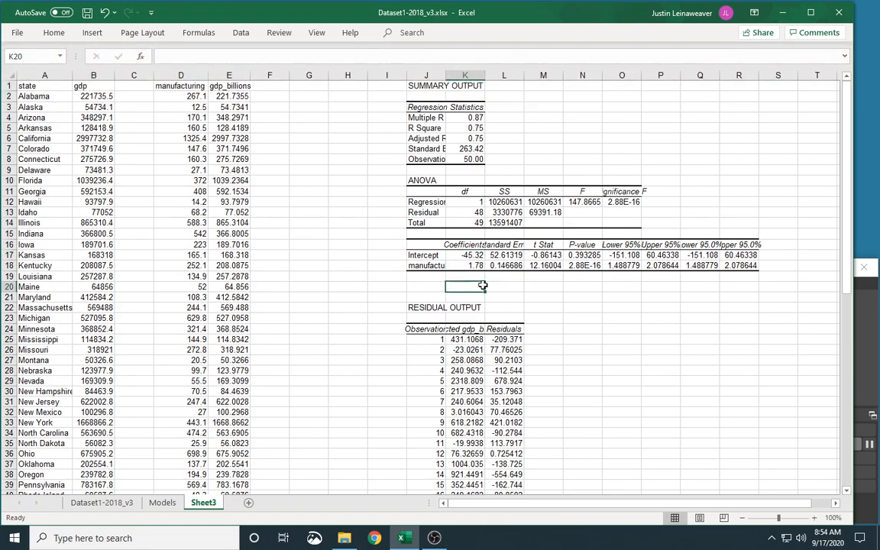
pyautogui.moveTo(447, 75); pyautogui.dragTo(486, 74)
pyautogui.moveTo(428, 108); pyautogui.dragTo(499, 159)
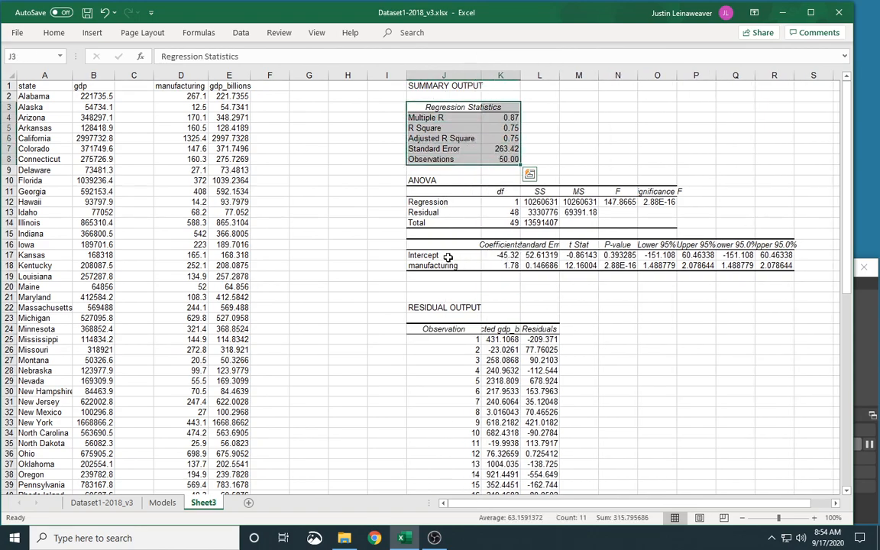
pyautogui.moveTo(434, 255); pyautogui.dragTo(504, 269)
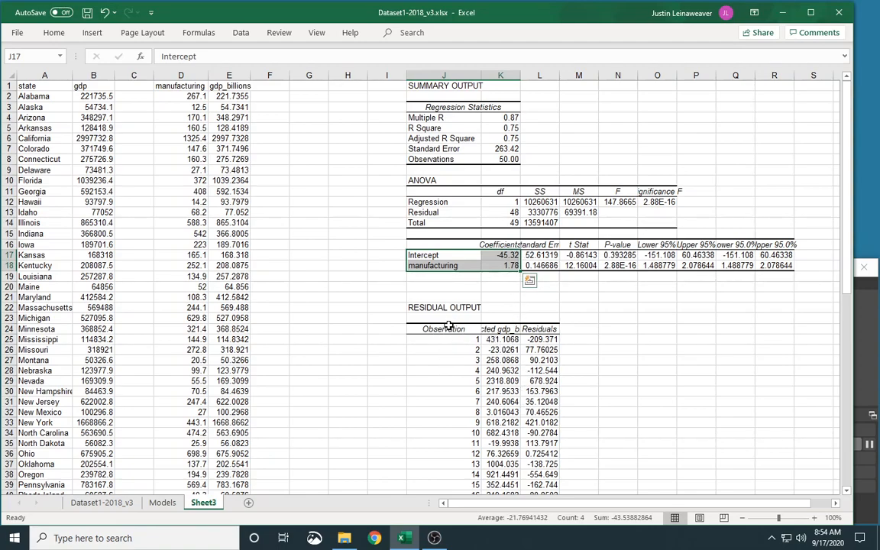
# Delete the empty column C between gdp and manufacturing.
pyautogui.rightClick(133, 75)
pyautogui.click(169, 193)
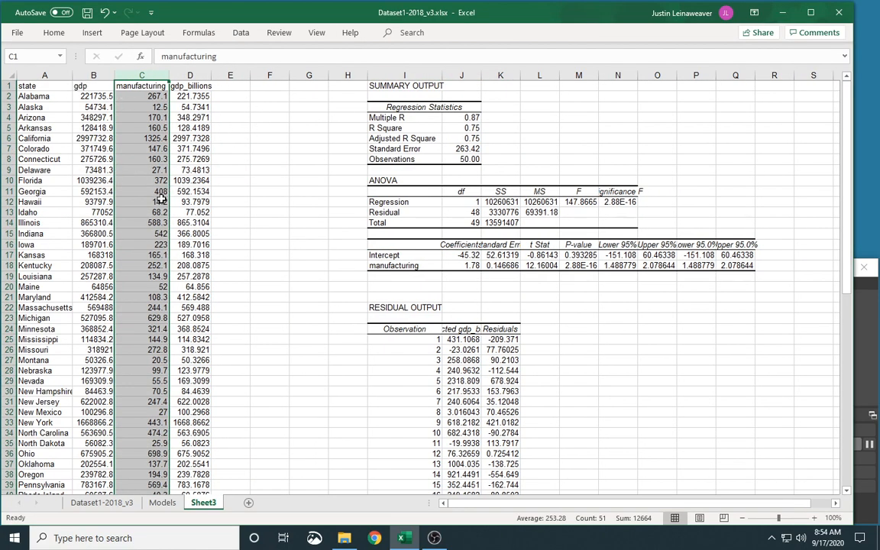
# Copy the whole residual output table and paste it starting at cell F1.
pyautogui.scroll(-1, 413, 297)
pyautogui.moveTo(412, 297); pyautogui.dragTo(500, 298)
pyautogui.hotkey('ctrl', 'shift', 'Down')
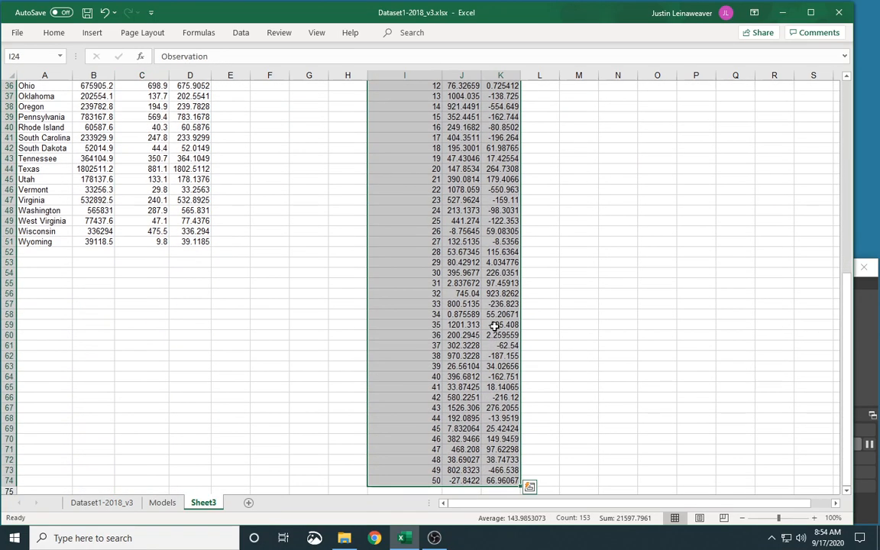
pyautogui.hotkey('ctrl', 'c')
pyautogui.scroll(10, 407, 271)
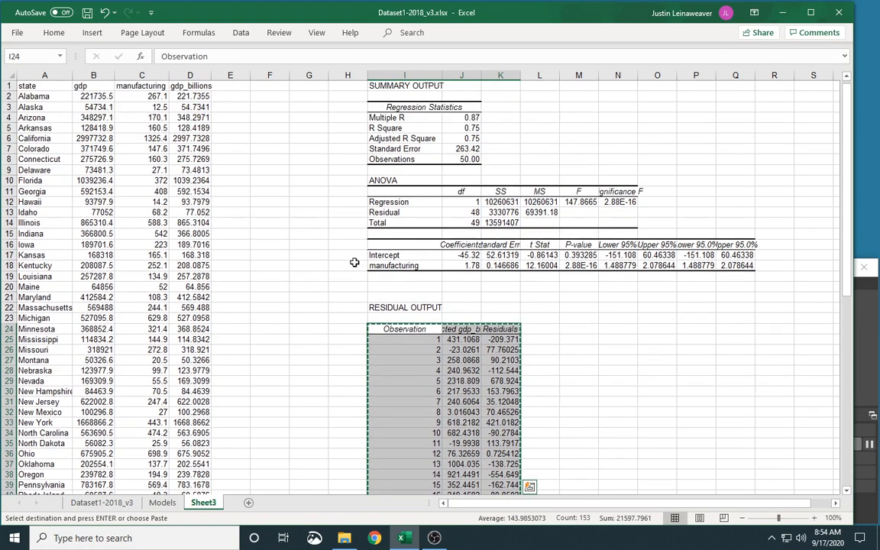
pyautogui.click(262, 87)
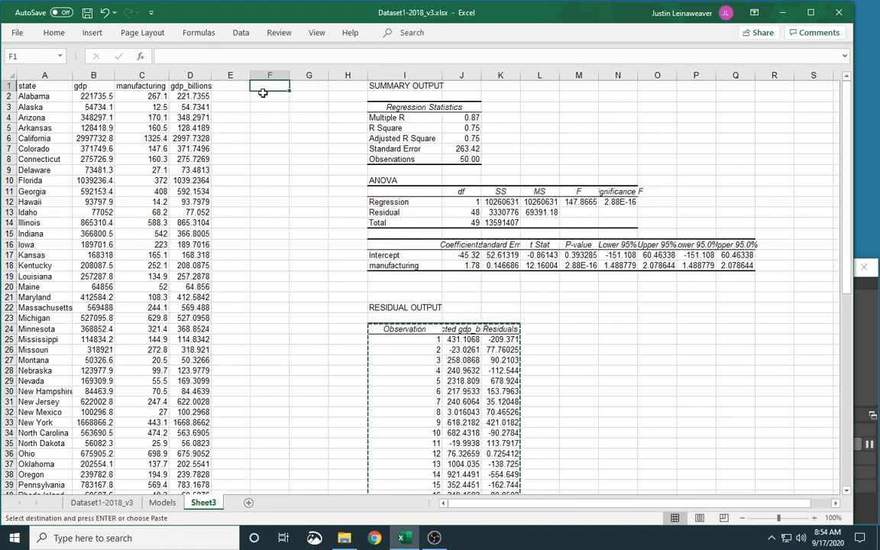
pyautogui.hotkey('ctrl', 'v')
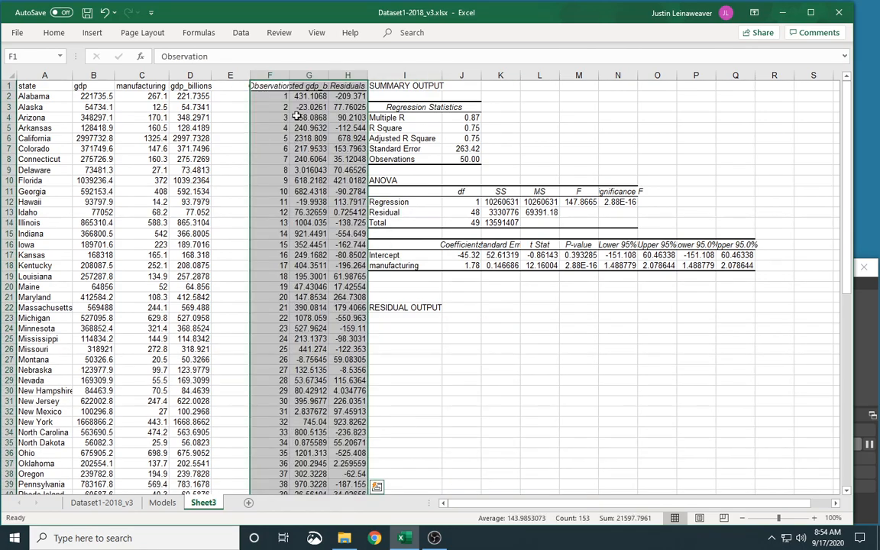
# Insert a blank column I between the pasted residual table and the summary output.
pyautogui.rightClick(386, 75)
pyautogui.click(418, 176)
pyautogui.click(387, 180)
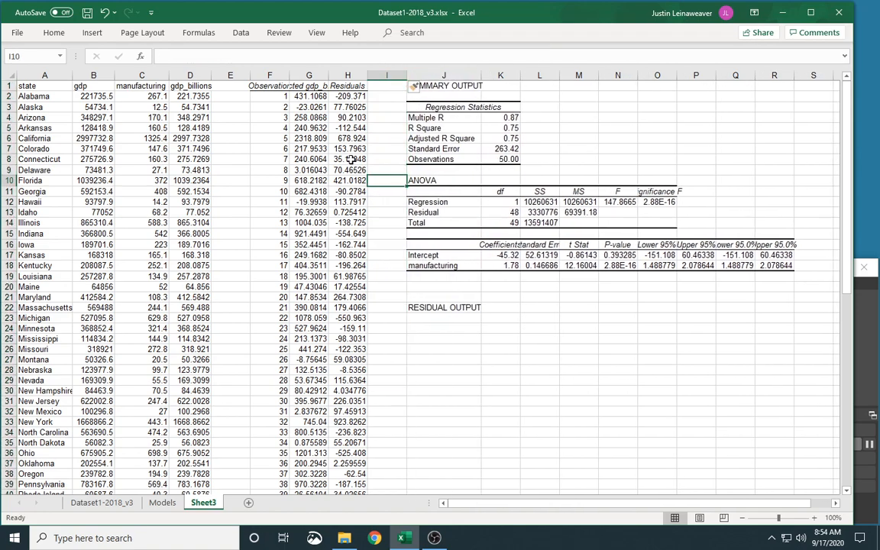
# Autofit the widths of the Observation, Predicted gdp_billions and Residuals columns.
pyautogui.doubleClick(288, 73)
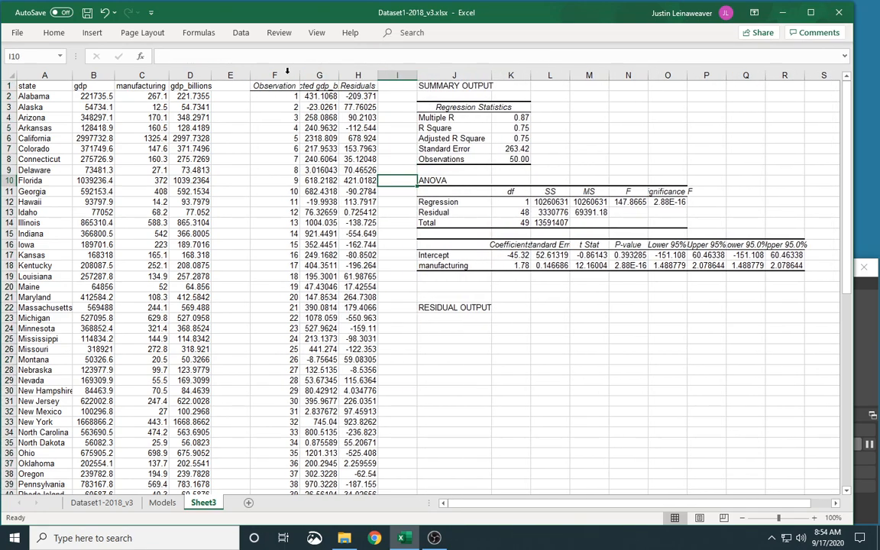
pyautogui.doubleClick(338, 74)
pyautogui.doubleClick(423, 75)
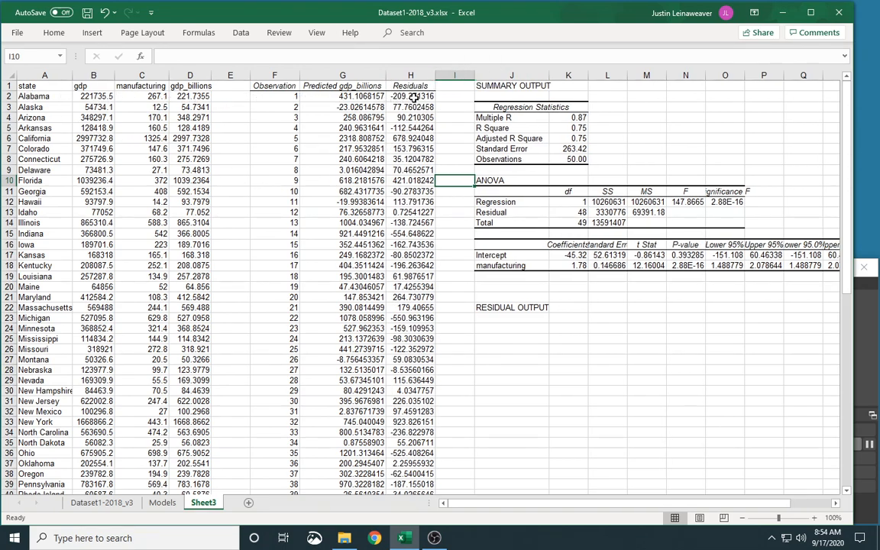
# Inspect the predicted and residual values and the gdp_billions formula in the sheet.
pyautogui.click(317, 93)
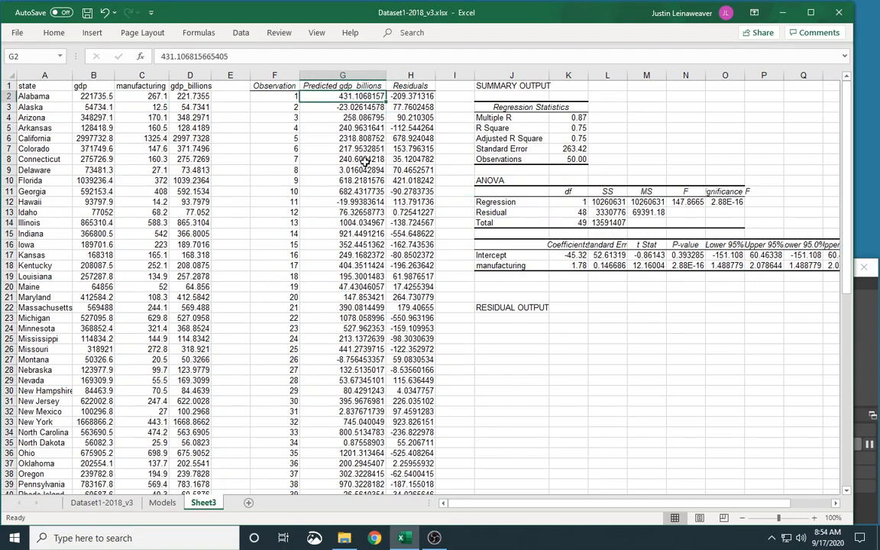
pyautogui.press('Right')
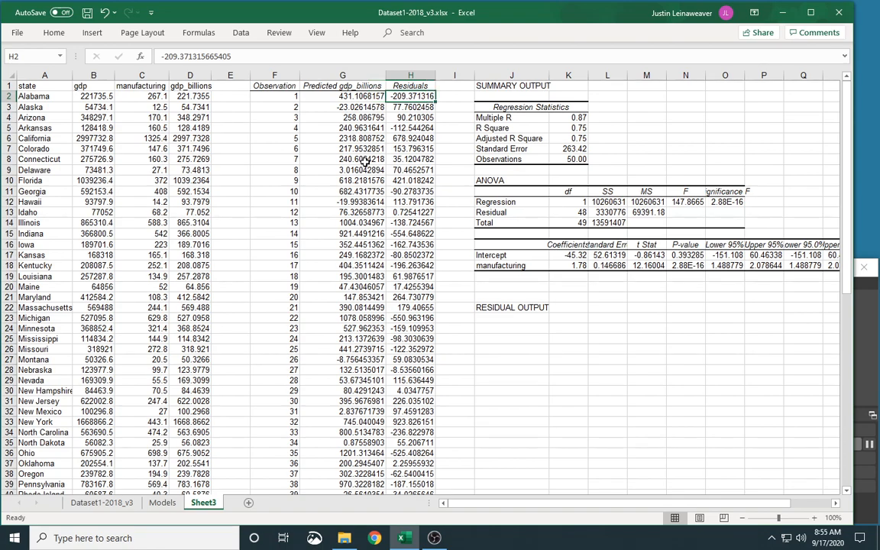
pyautogui.click(176, 96)
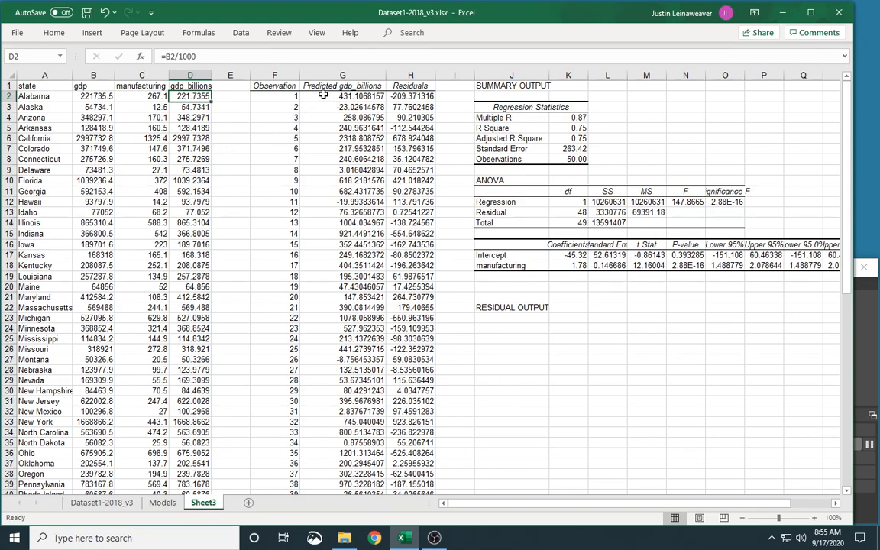
pyautogui.press('Right')
pyautogui.press('Right')
pyautogui.press('Right')
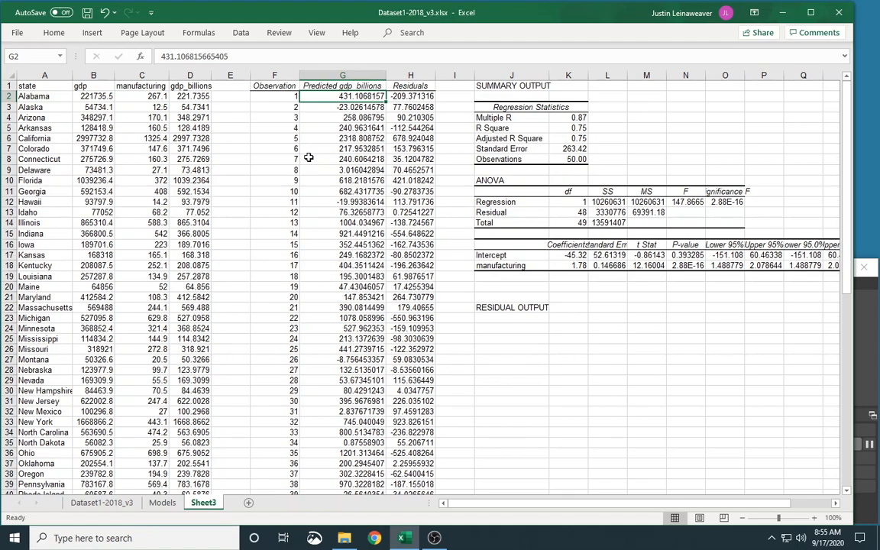
pyautogui.moveTo(405, 96); pyautogui.dragTo(413, 382)
pyautogui.click(412, 443)
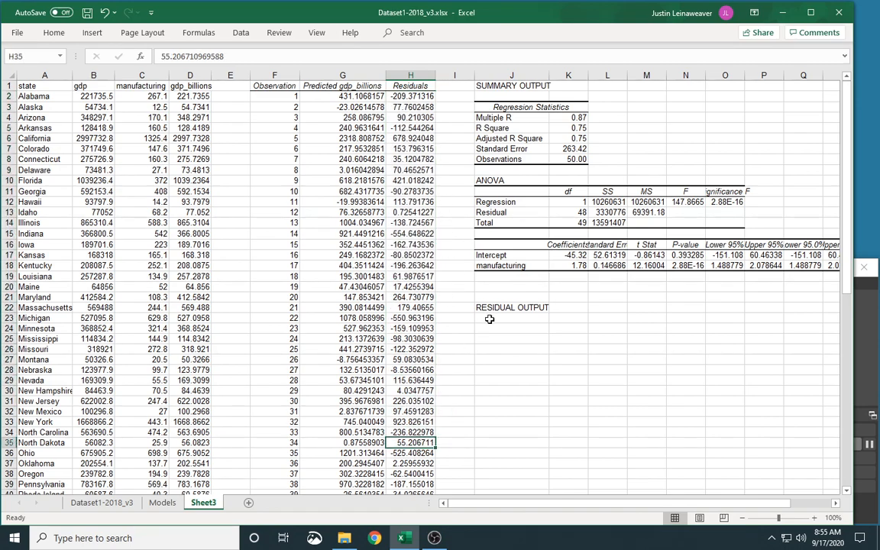
# Delete the leftover RESIDUAL OUTPUT label in cell J22.
pyautogui.click(493, 308)
pyautogui.press('Delete')
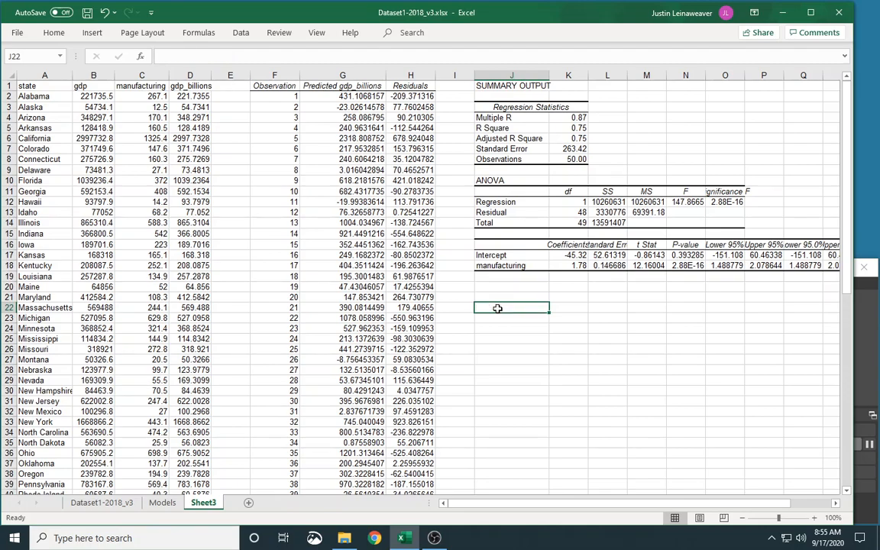
pyautogui.click(451, 158)
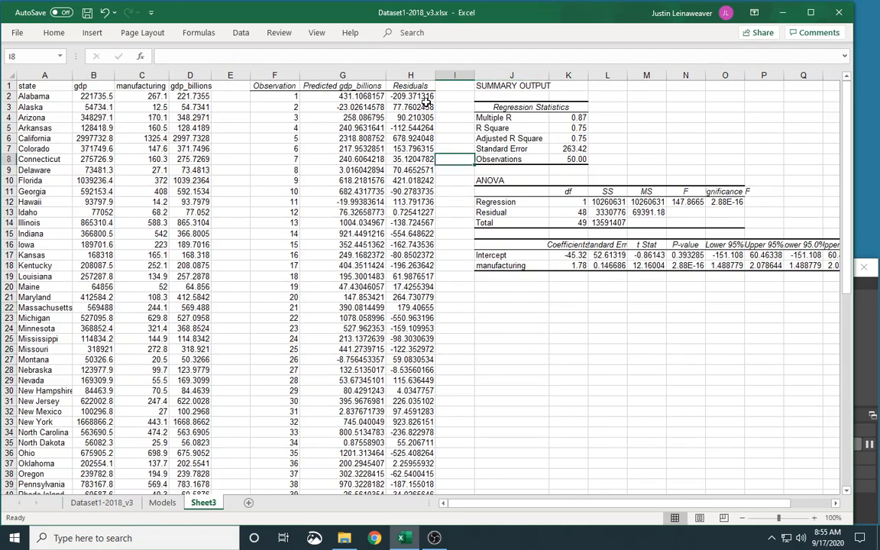
# Insert a scatter chart of Residuals against Predicted gdp_billions and enlarge it.
pyautogui.moveTo(344, 75); pyautogui.dragTo(404, 76)
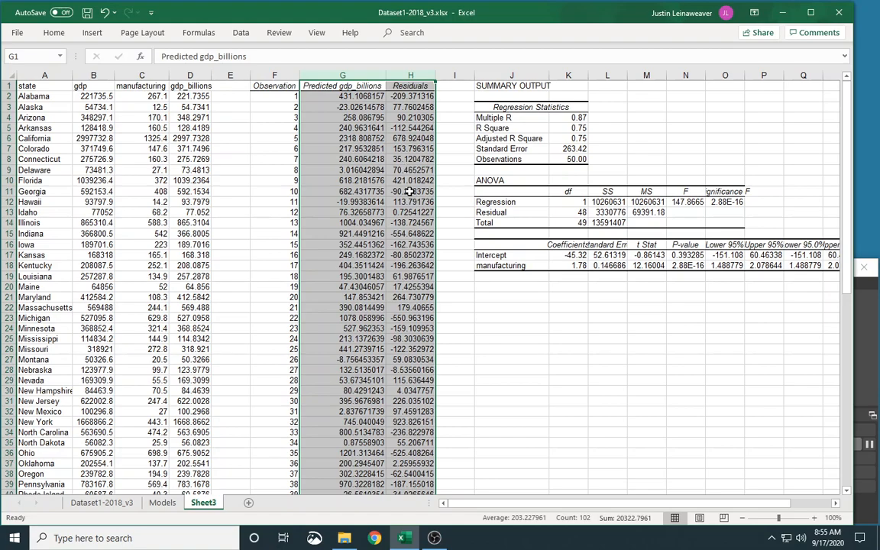
pyautogui.click(91, 32)
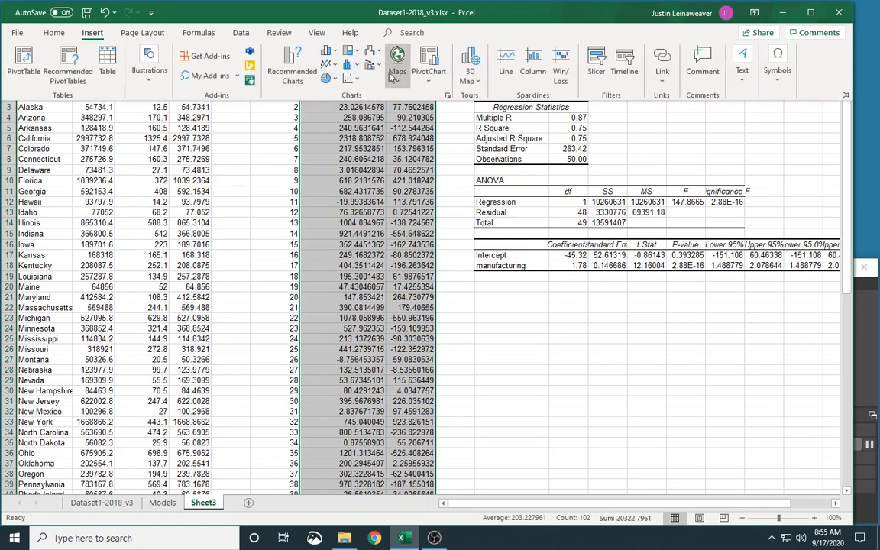
pyautogui.click(346, 82)
pyautogui.click(358, 122)
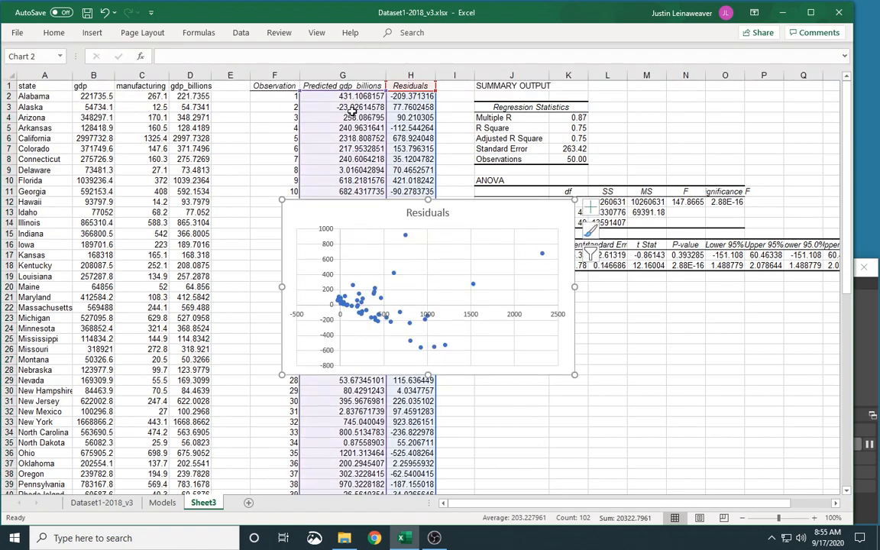
pyautogui.moveTo(575, 374); pyautogui.dragTo(627, 440)
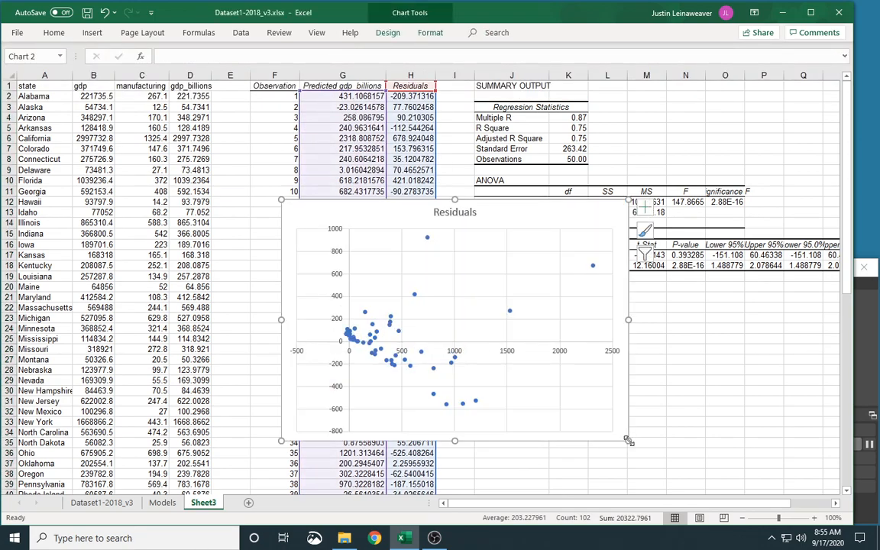
# Delete the gridlines from the residual scatter chart.
pyautogui.click(563, 387)
pyautogui.press('Delete')
pyautogui.click(546, 297)
pyautogui.press('Delete')
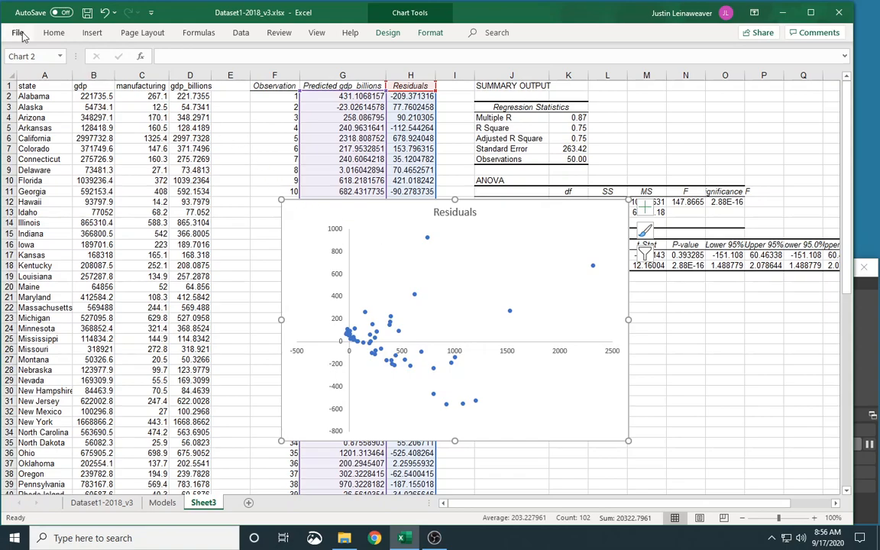
# Add a polynomial trendline of order 3 to the residual scatter chart.
pyautogui.click(386, 34)
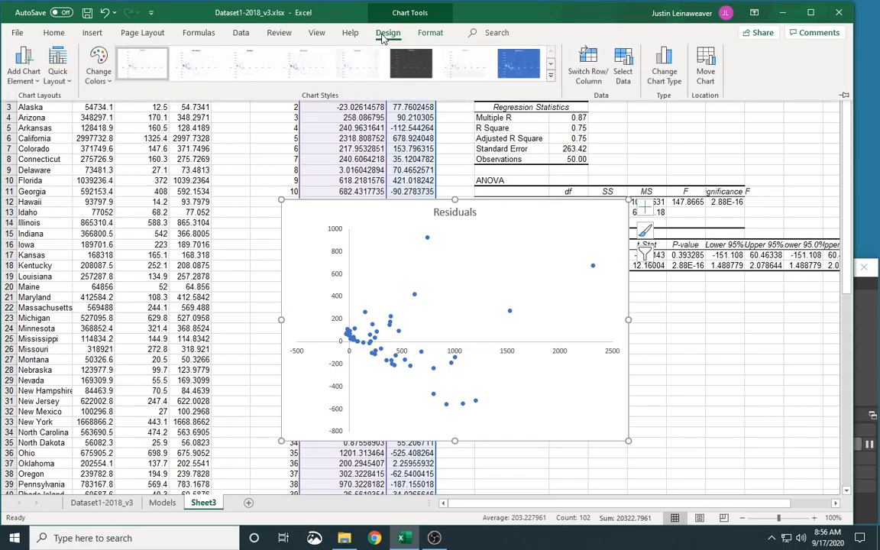
pyautogui.click(24, 67)
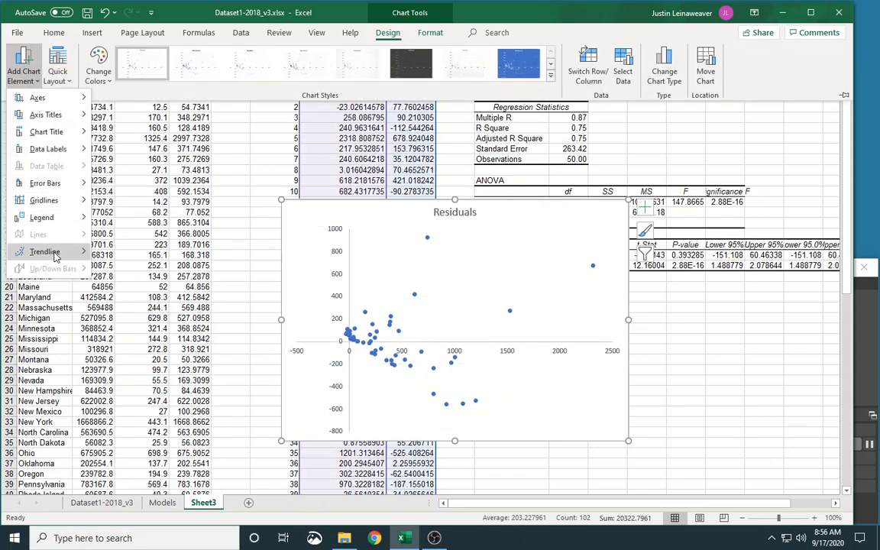
pyautogui.moveTo(55, 258)
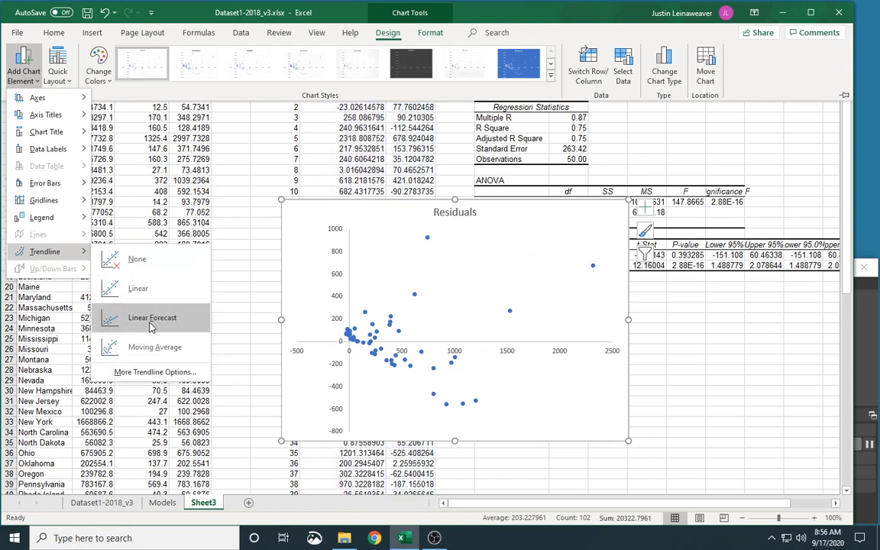
pyautogui.click(155, 371)
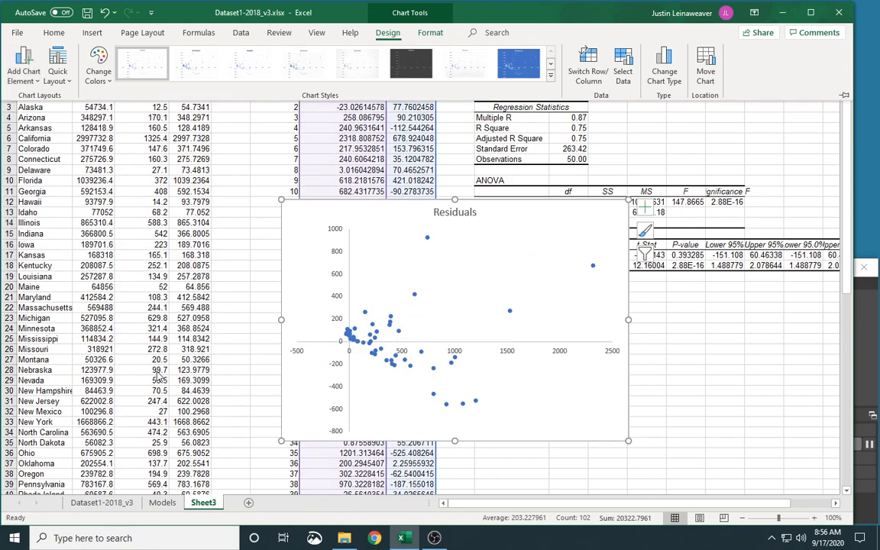
pyautogui.click(730, 240)
pyautogui.click(830, 236)
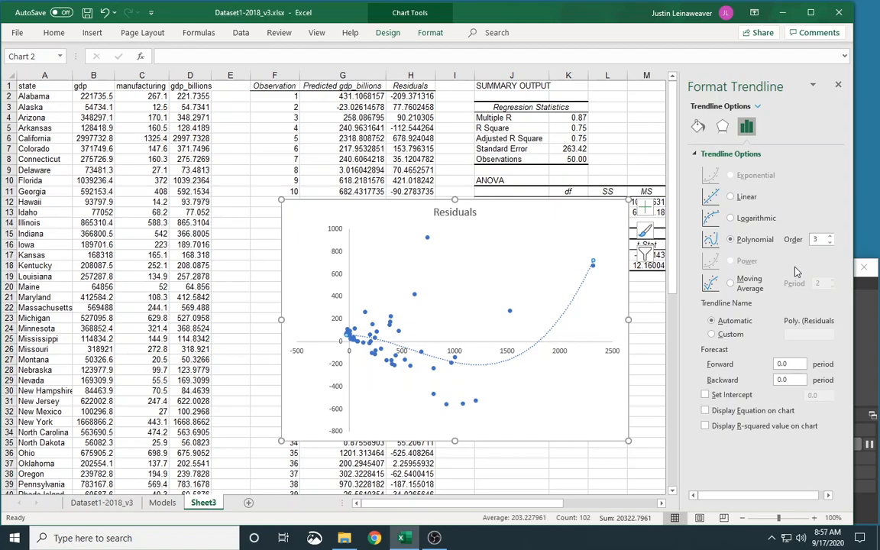
pyautogui.click(870, 323)
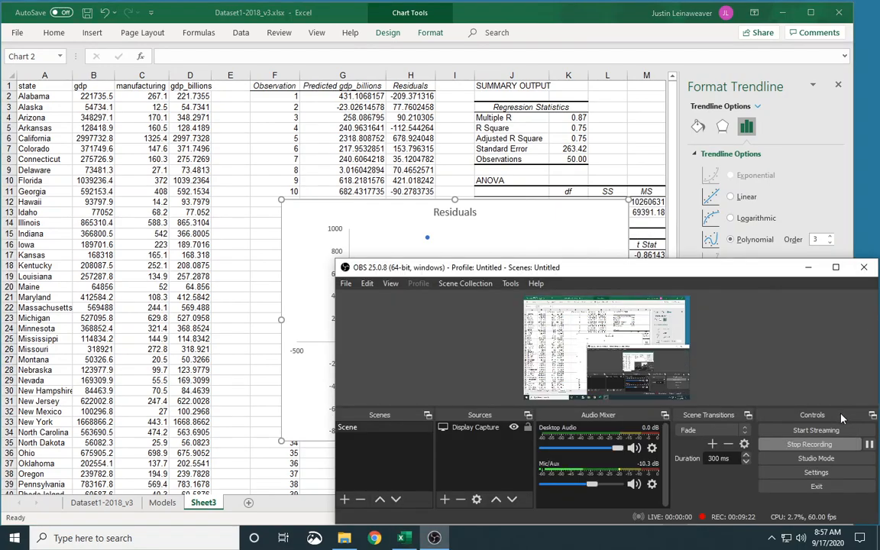